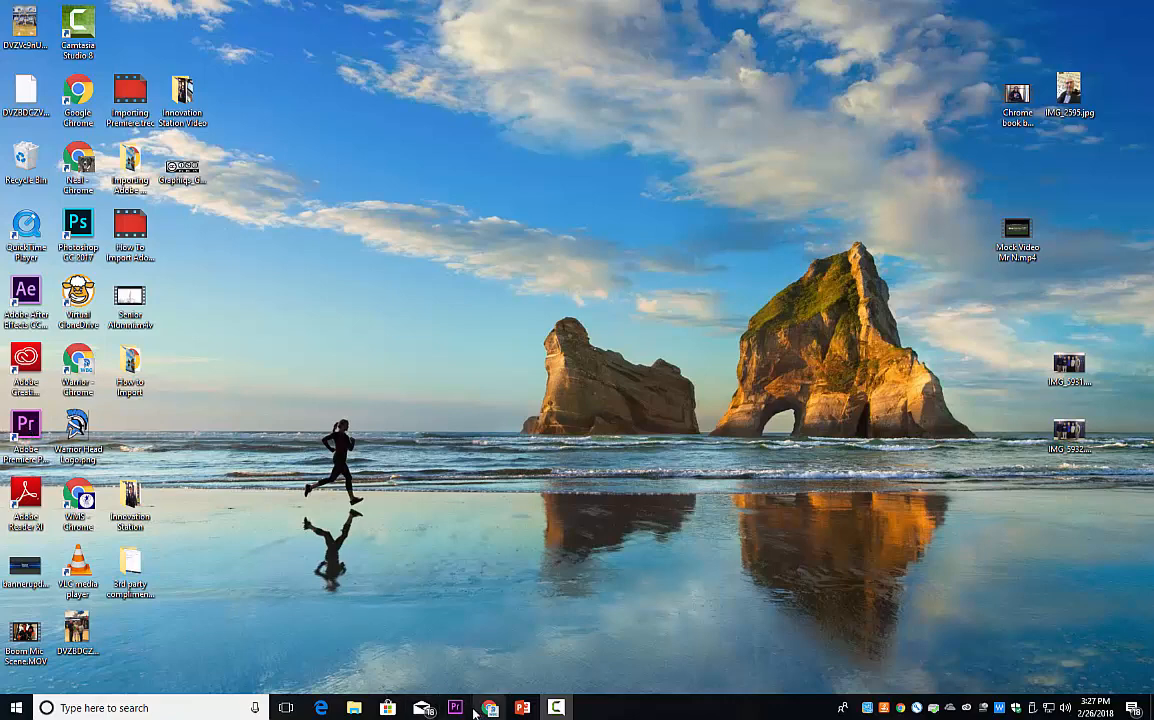
# Launch Adobe Premiere Pro CC 2017 and open the recent project WMS Report Innovation Station.
pyautogui.click(20, 433)
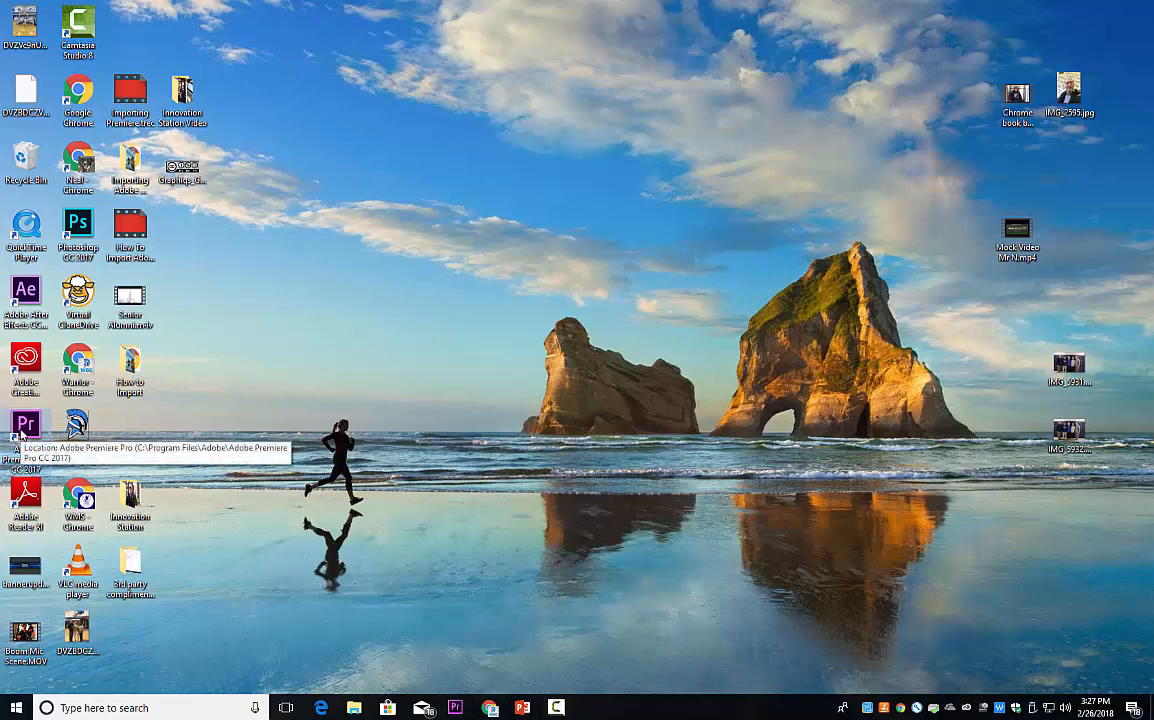
pyautogui.doubleClick(20, 433)
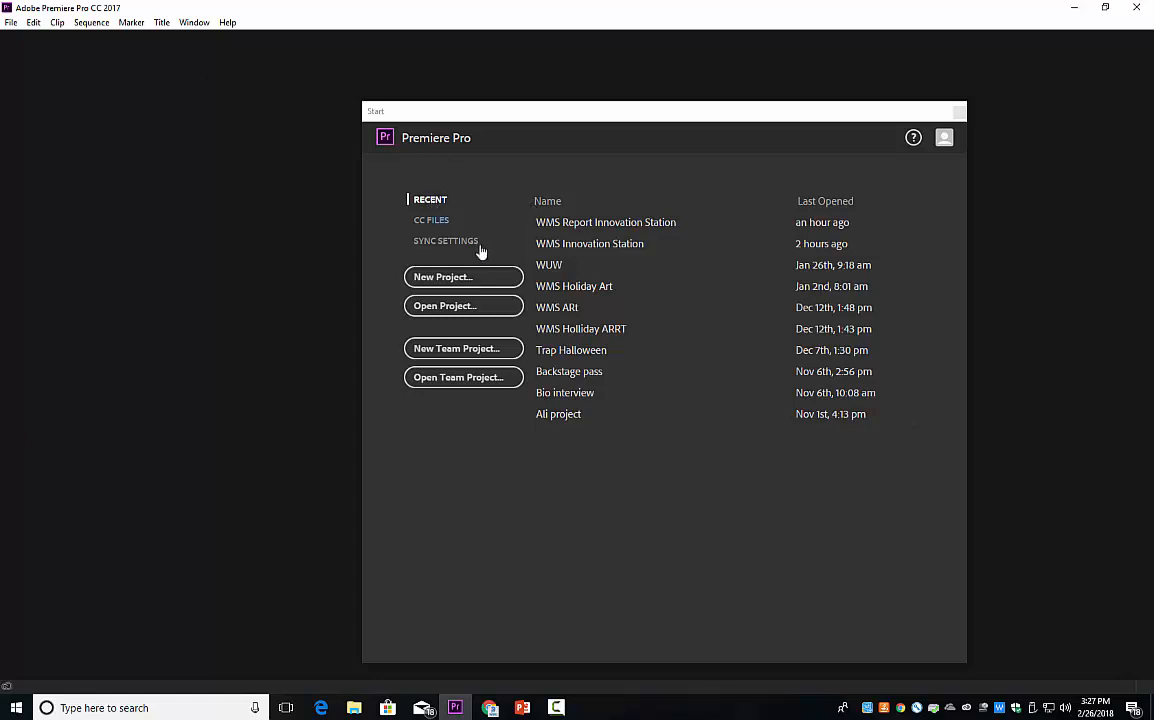
pyautogui.click(619, 224)
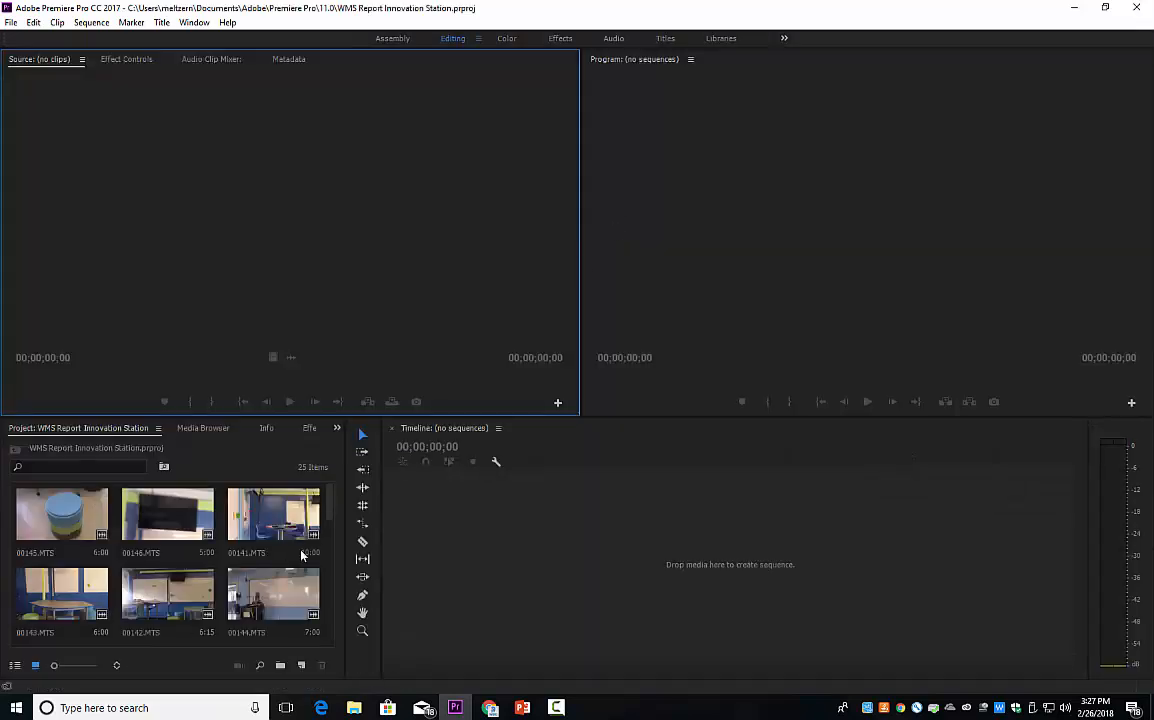
pyautogui.moveTo(330, 504)
pyautogui.mouseDown()
pyautogui.moveTo(331, 606)
pyautogui.moveTo(332, 490)
pyautogui.moveTo(326, 632)
pyautogui.moveTo(336, 497)
pyautogui.mouseUp()
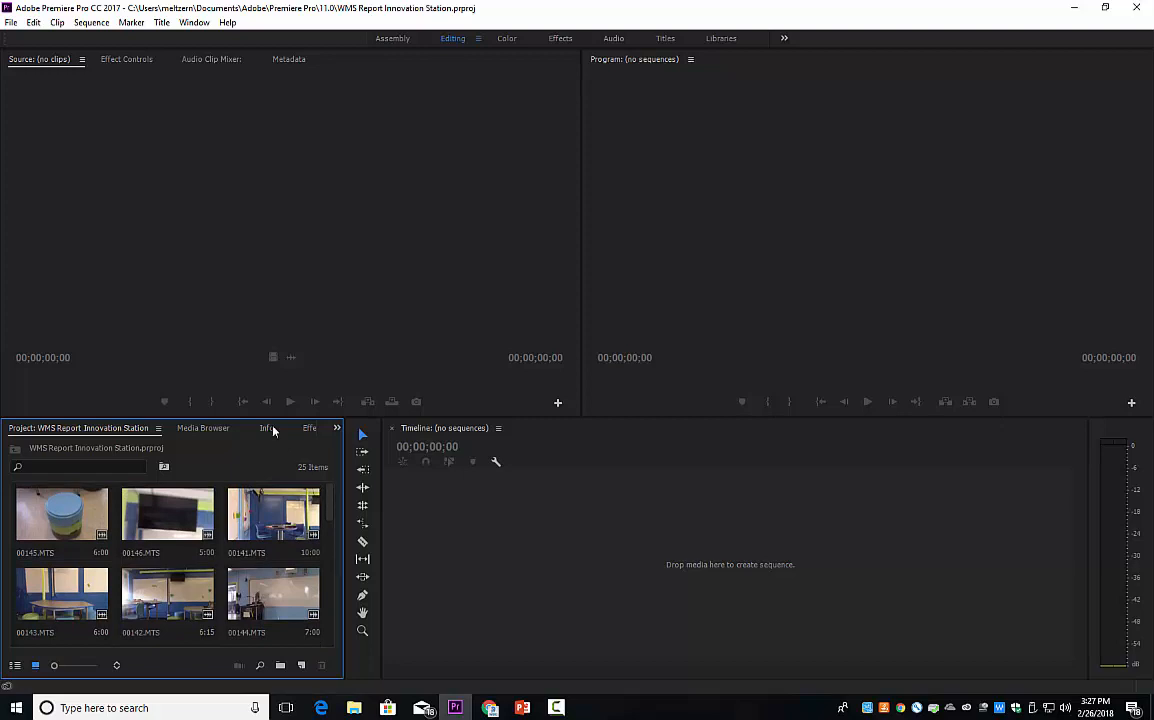
pyautogui.click(319, 311)
pyautogui.click(729, 283)
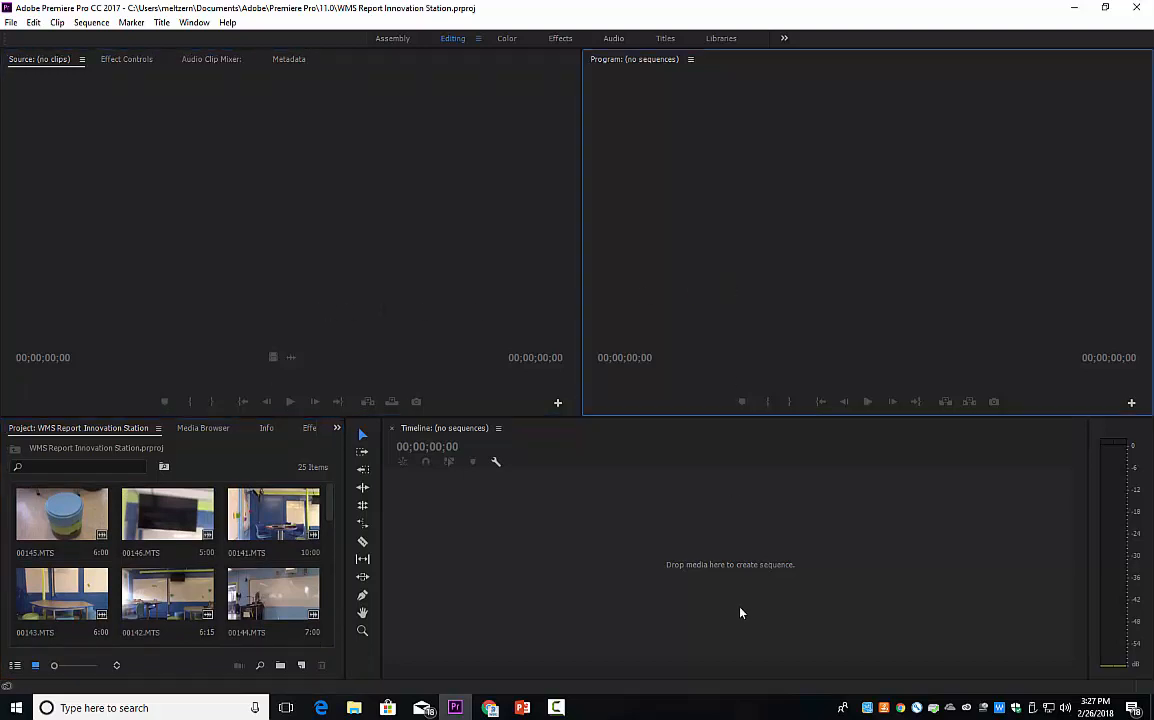
pyautogui.click(739, 612)
pyautogui.click(325, 244)
pyautogui.click(729, 265)
pyautogui.click(410, 258)
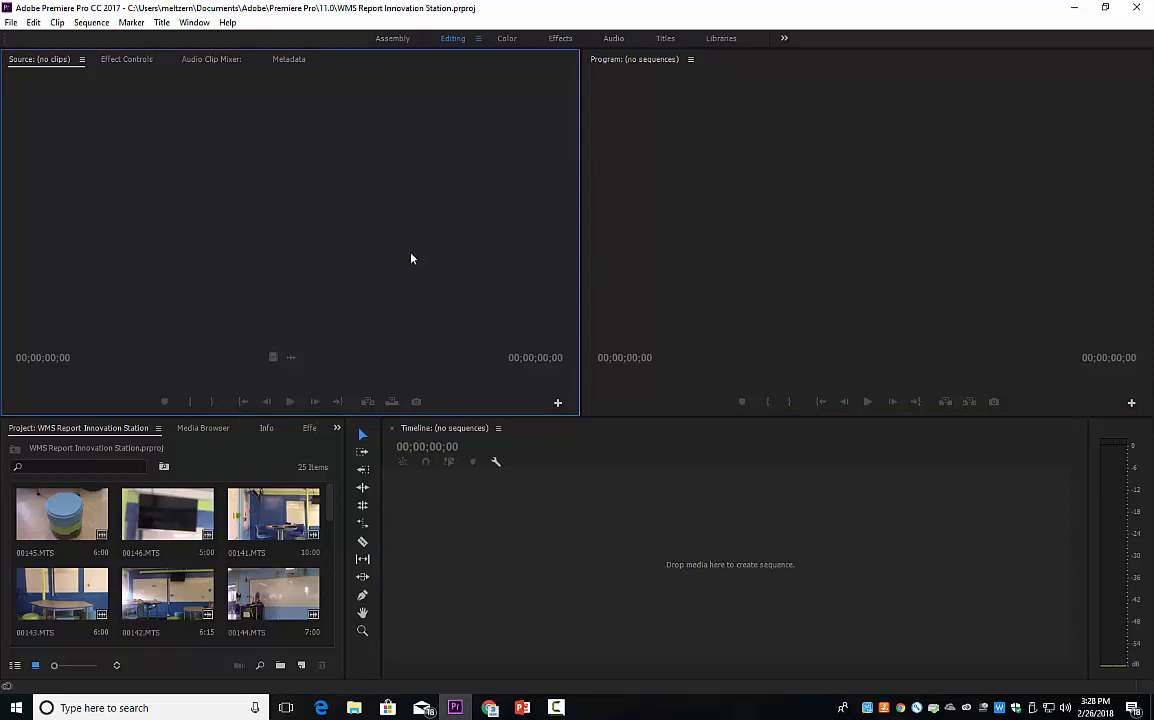
# Load the project clip 00173.MTS into the Source monitor and play it to preview the footage.
pyautogui.moveTo(331, 513); pyautogui.dragTo(312, 628)
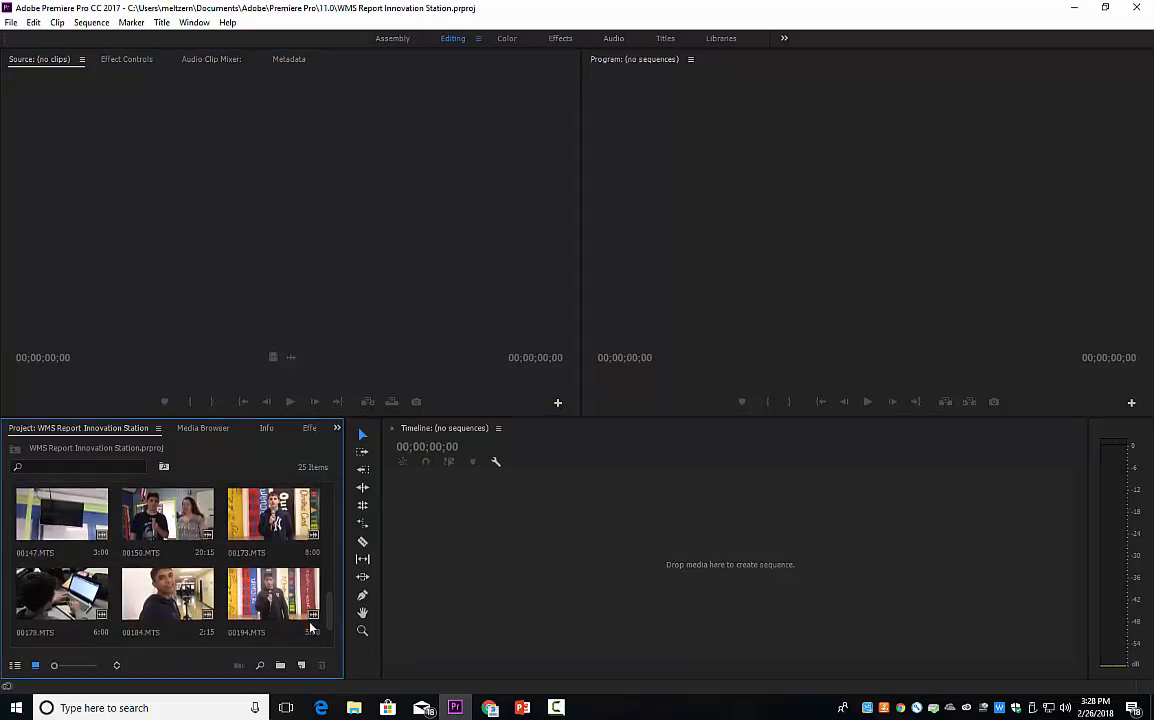
pyautogui.doubleClick(247, 514)
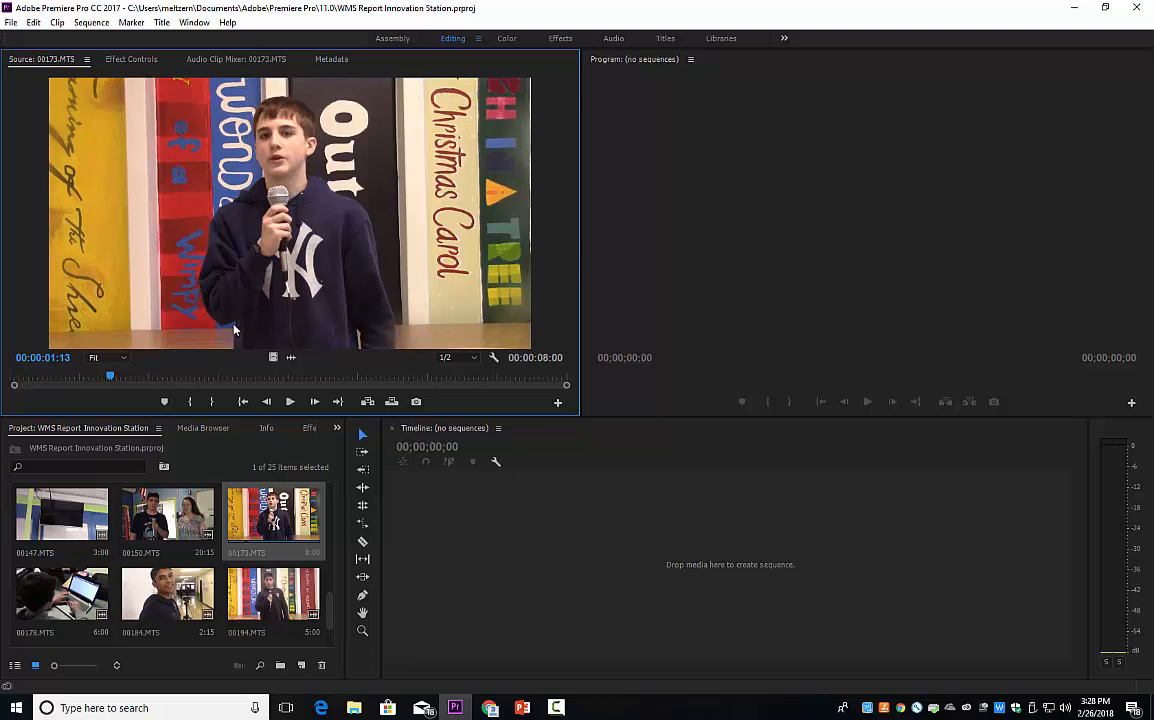
pyautogui.click(288, 402)
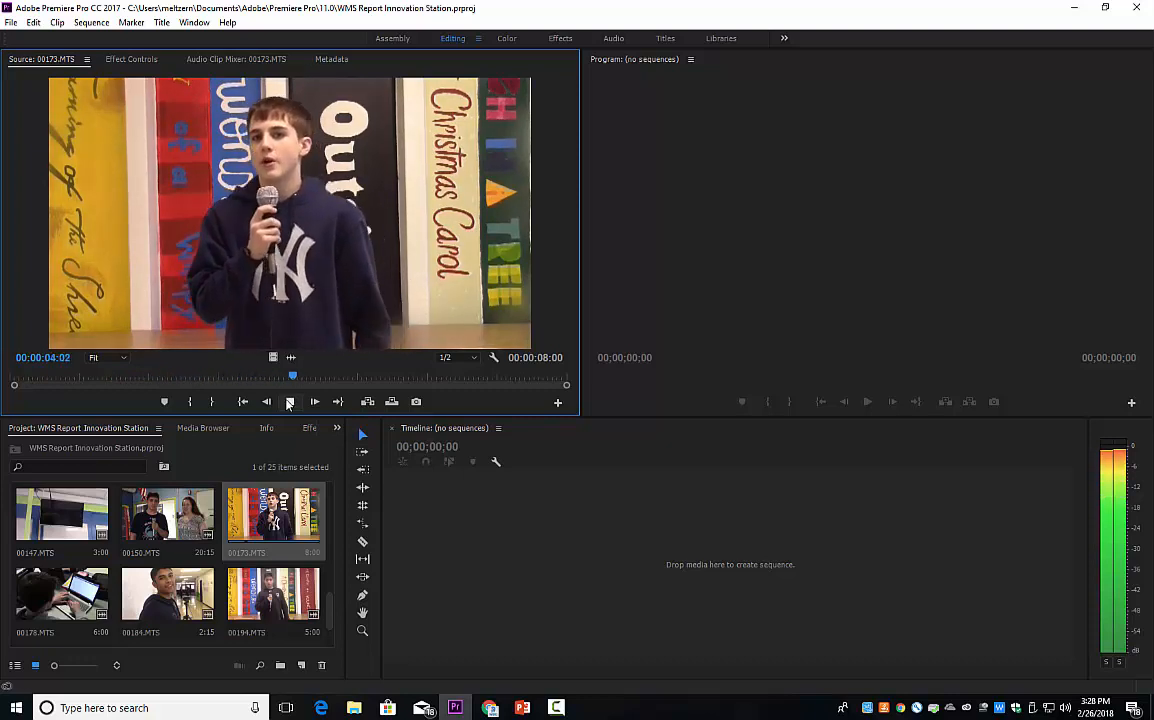
pyautogui.click(288, 402)
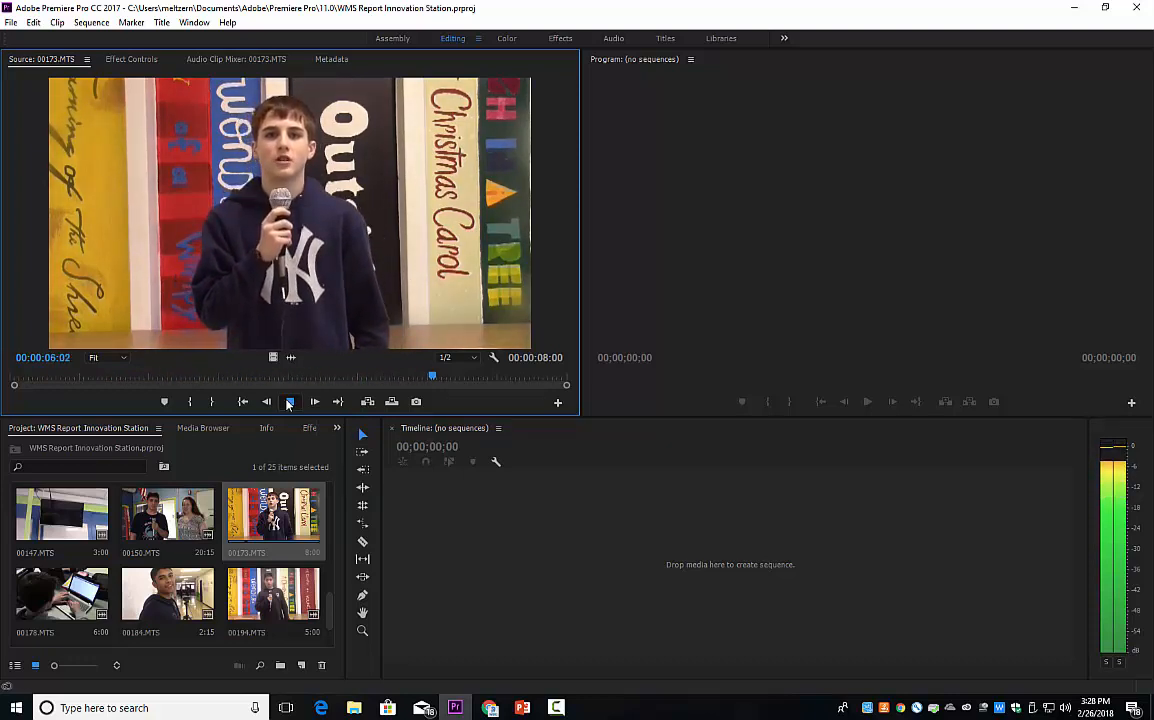
# Return the source clip to its start and replay it with pauses, up to about 00:00:04:27.
pyautogui.moveTo(415, 381); pyautogui.dragTo(11, 386)
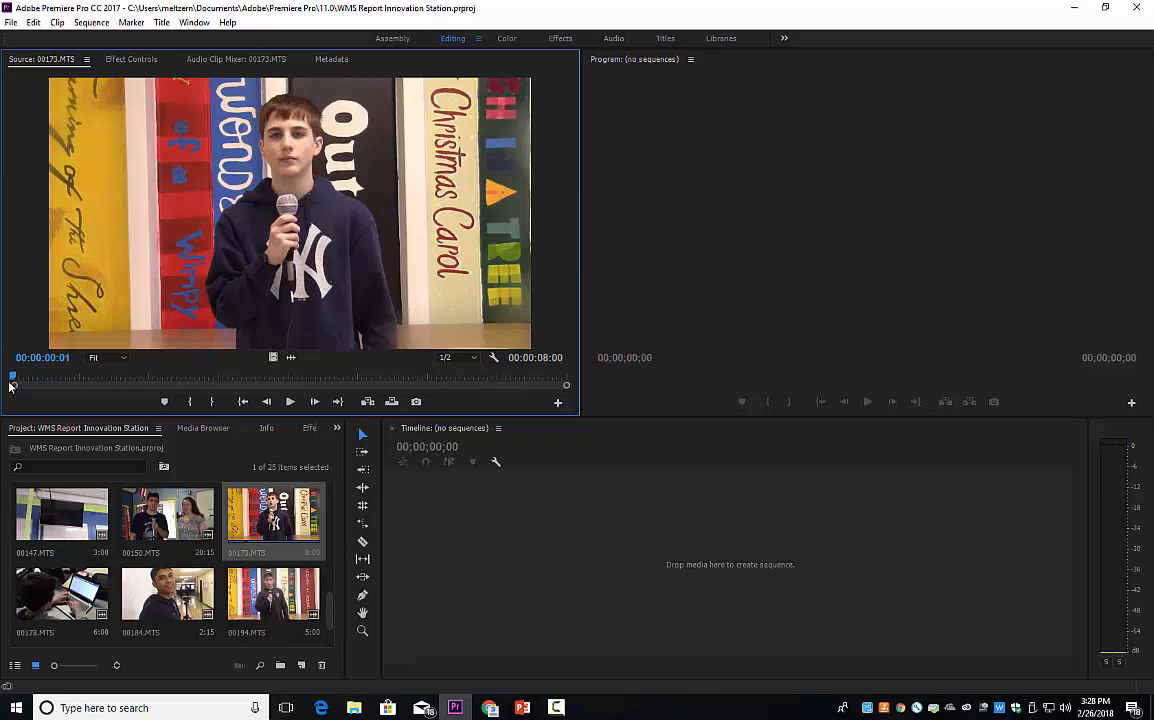
pyautogui.press('space')
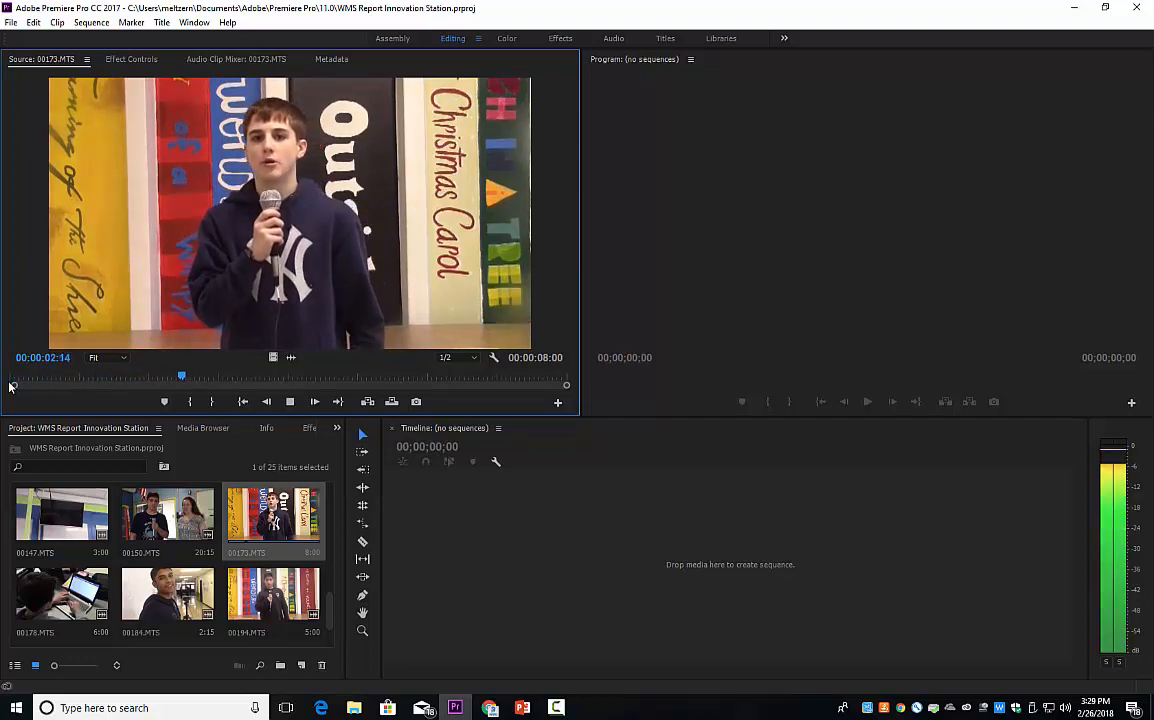
pyautogui.press('space')
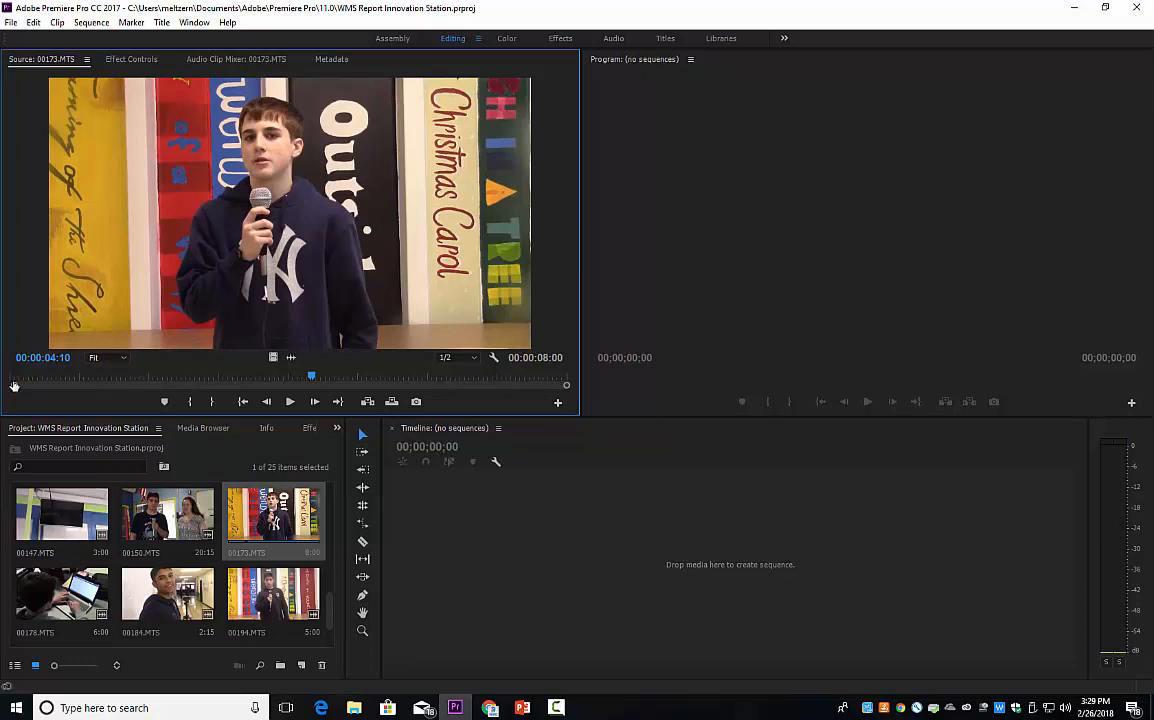
pyautogui.press('space')
pyautogui.press('space')
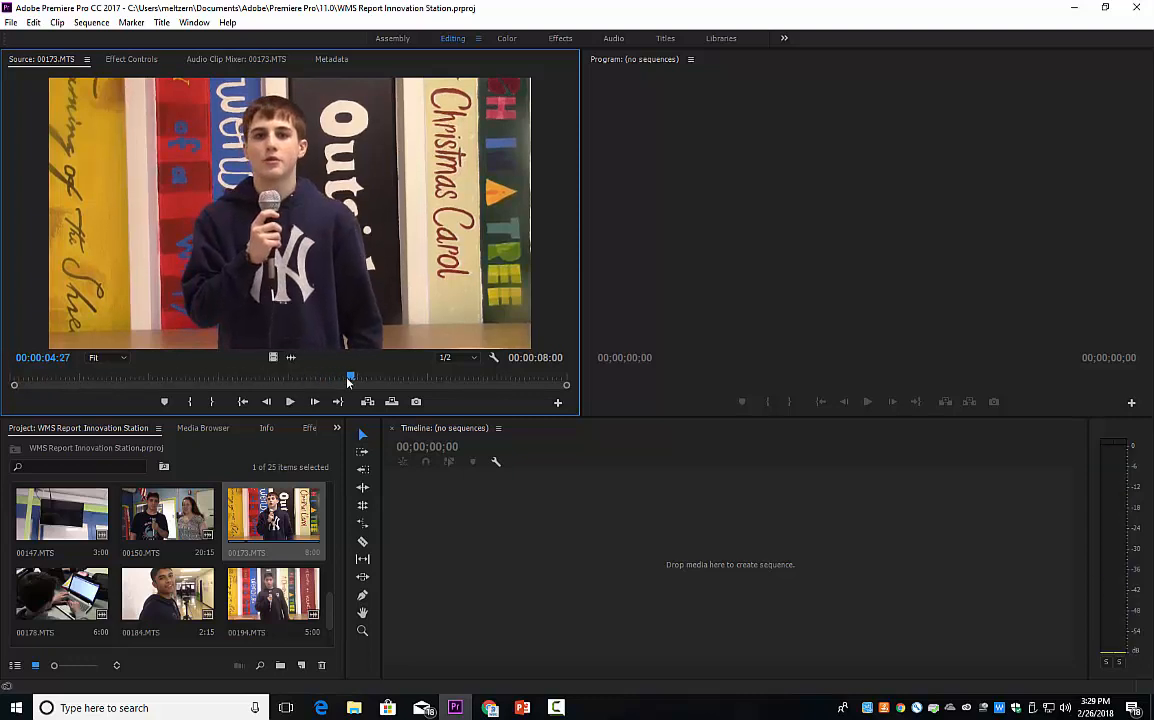
# Play the source clip's first second from the beginning, then scrub back to 00:00:00:13.
pyautogui.moveTo(351, 380); pyautogui.dragTo(8, 380)
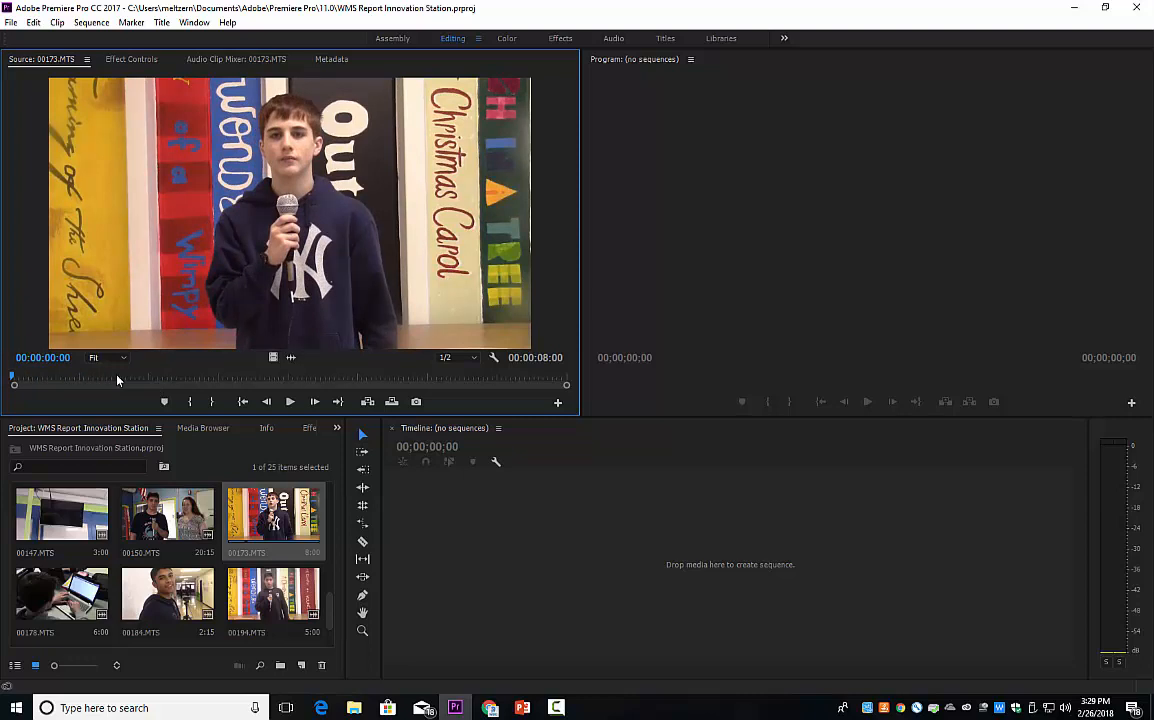
pyautogui.press('space')
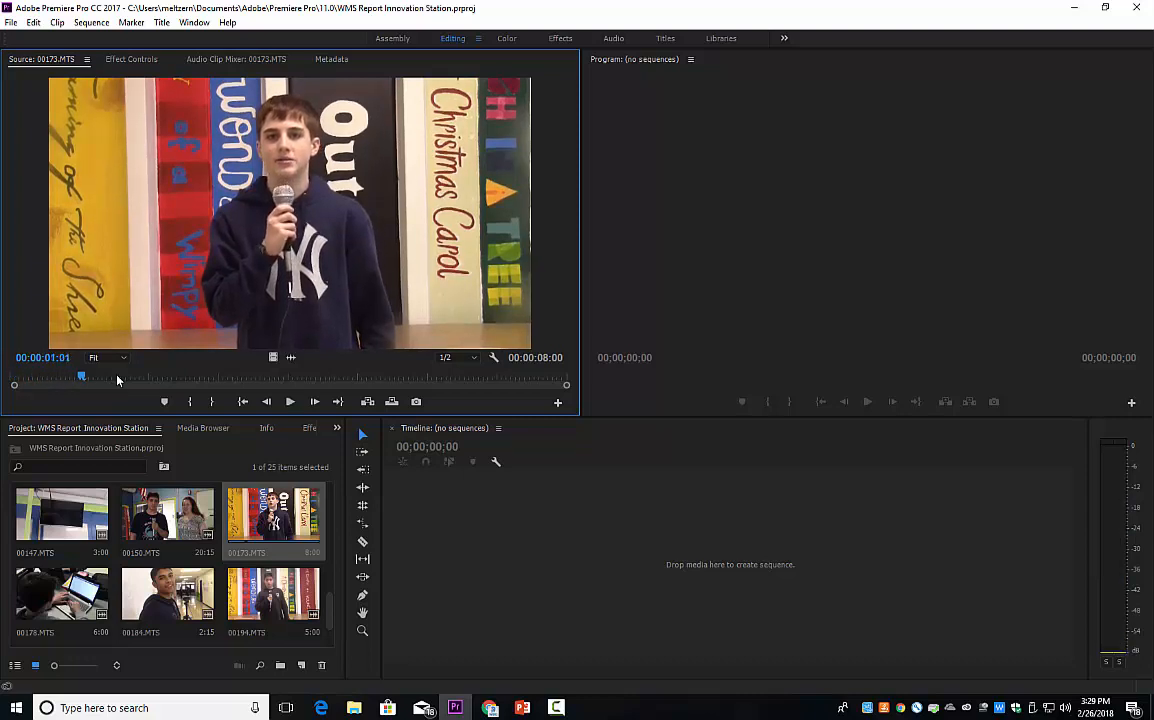
pyautogui.click(80, 379)
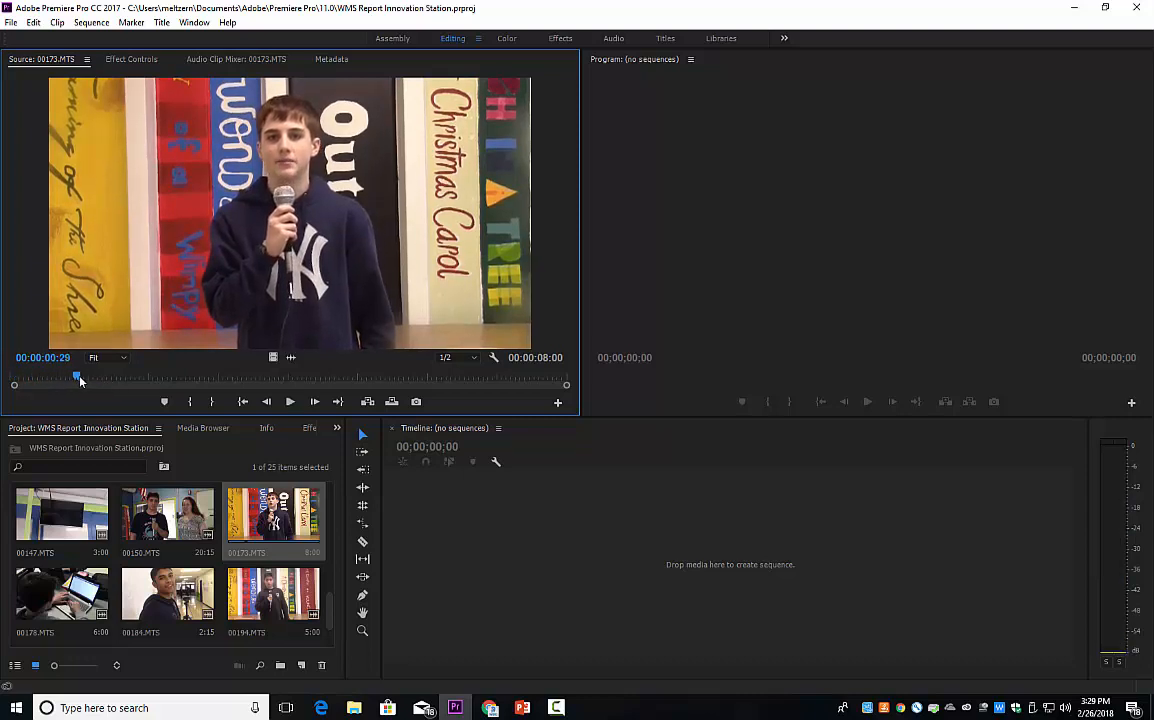
pyautogui.moveTo(80, 380); pyautogui.dragTo(45, 385)
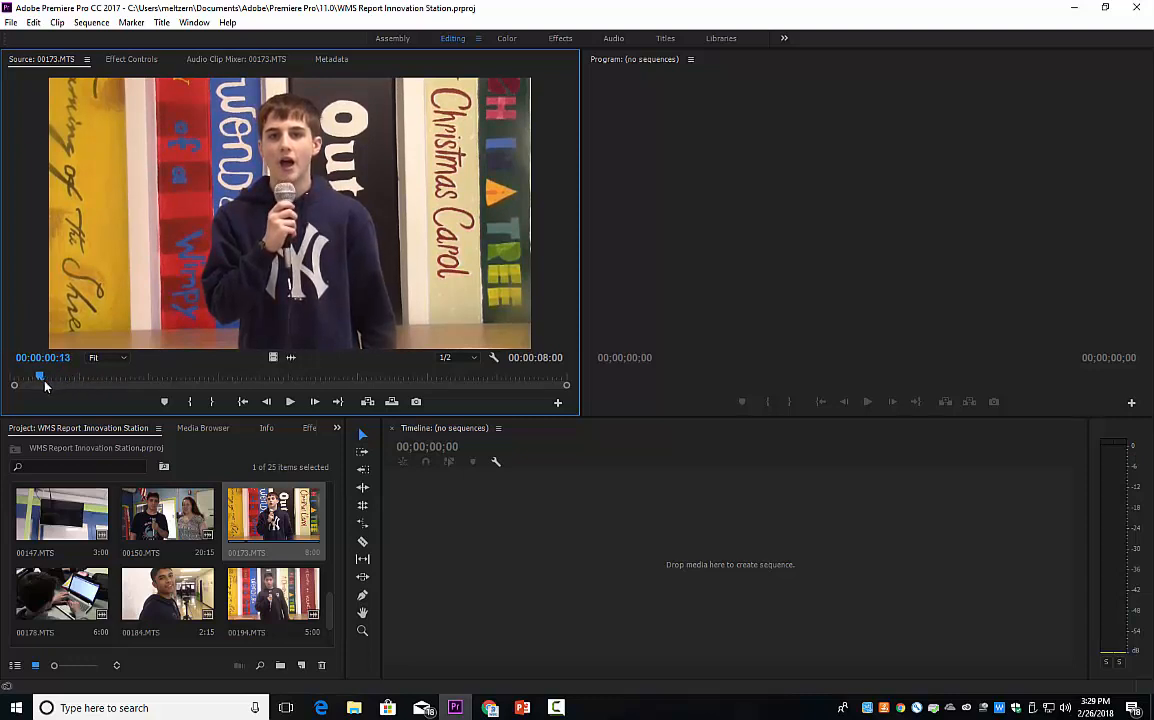
# Step back and forth frame by frame through the clip's opening to examine where the speaker begins talking.
pyautogui.press('Left')
pyautogui.press('Left')
pyautogui.press('Left')
pyautogui.press('Left')
pyautogui.press('Left')
pyautogui.press('Left')
pyautogui.press('Left')
pyautogui.press('Left')
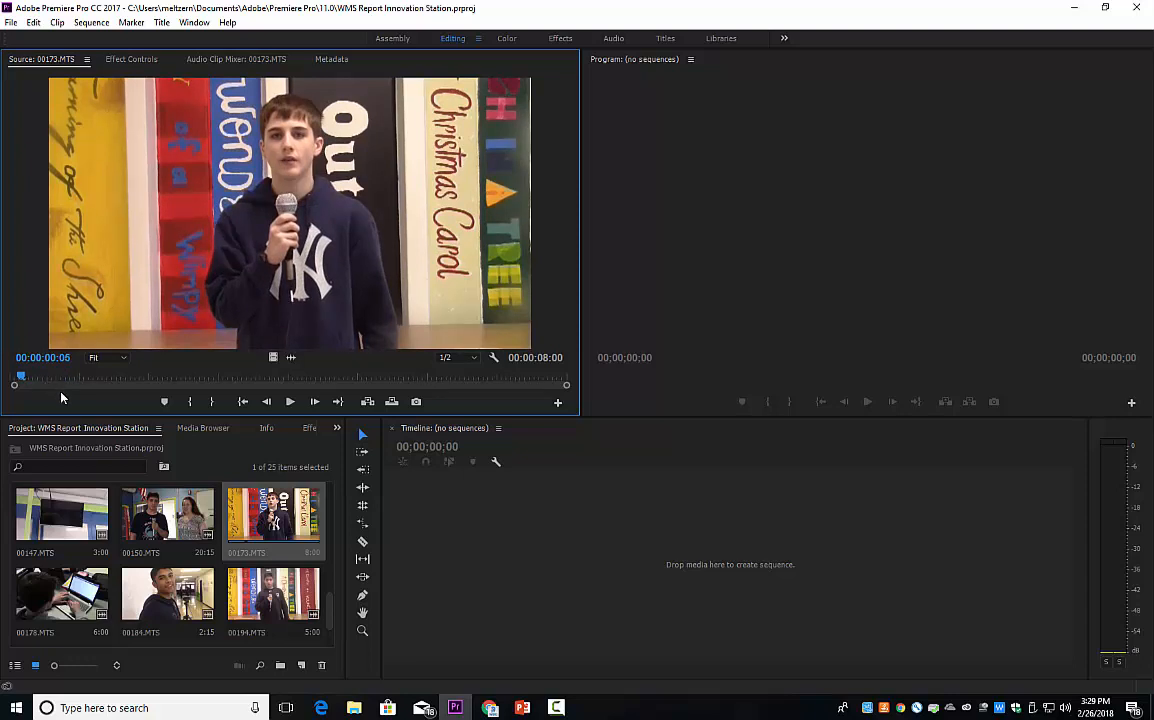
pyautogui.press('Right')
pyautogui.press('Right')
pyautogui.press('Right')
pyautogui.press('Right')
pyautogui.press('Right')
pyautogui.press('Left')
pyautogui.press('Left')
pyautogui.press('Left')
pyautogui.press('Left')
pyautogui.press('Left')
pyautogui.press('Left')
pyautogui.press('Left')
pyautogui.press('Right')
pyautogui.press('Right')
pyautogui.press('Right')
pyautogui.press('Right')
pyautogui.press('Right')
pyautogui.press('Right')
pyautogui.press('Right')
pyautogui.press('Right')
pyautogui.press('Right')
pyautogui.press('Right')
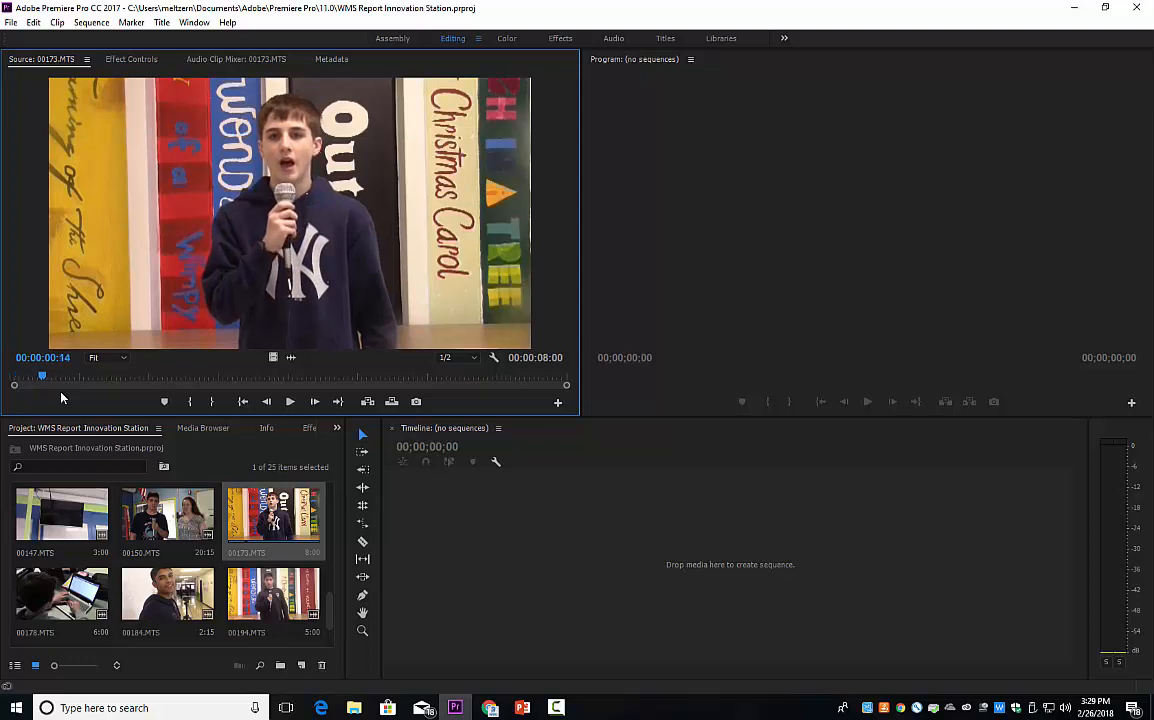
# Set the source clip's In point at 00:00:00:05, just before the speaker begins.
pyautogui.press('Left')
pyautogui.press('Left')
pyautogui.press('Left')
pyautogui.press('Left')
pyautogui.press('Left')
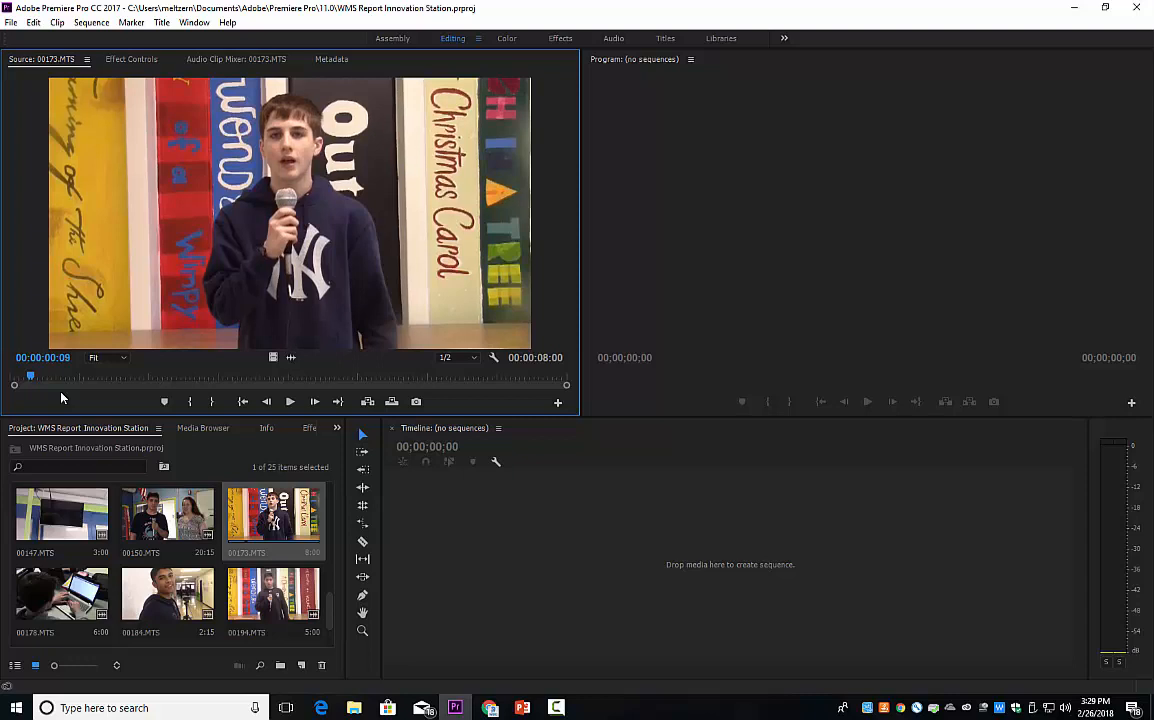
pyautogui.press('Left')
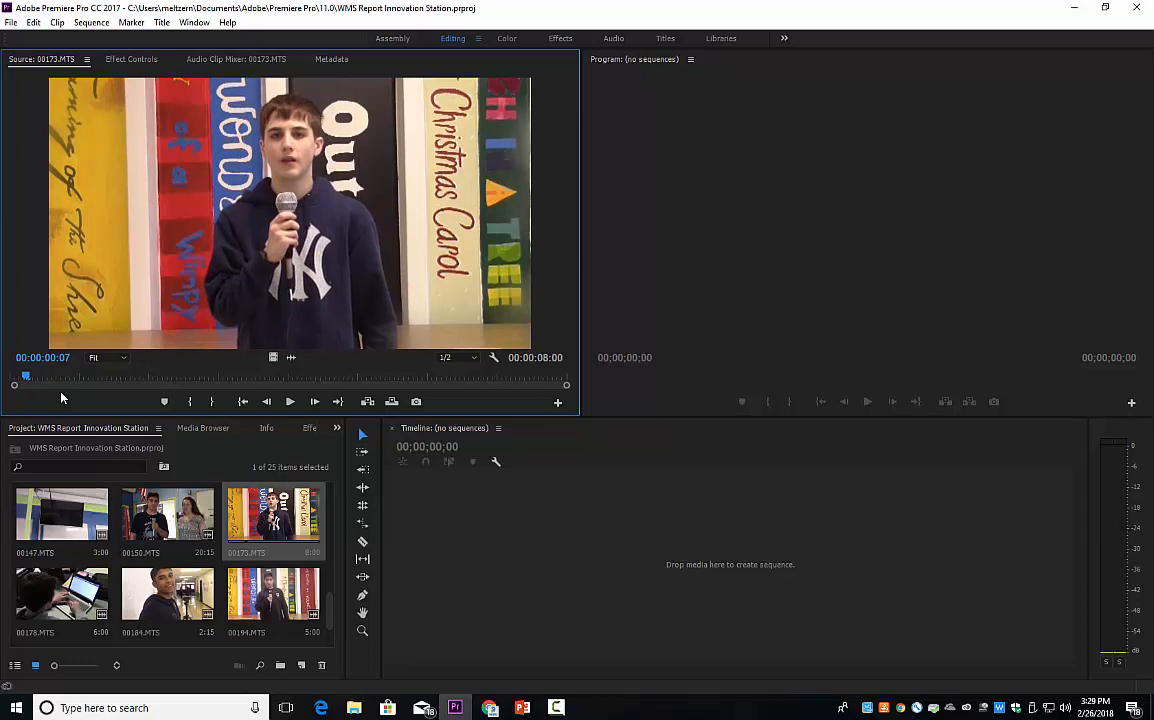
pyautogui.press('Left')
pyautogui.press('Left')
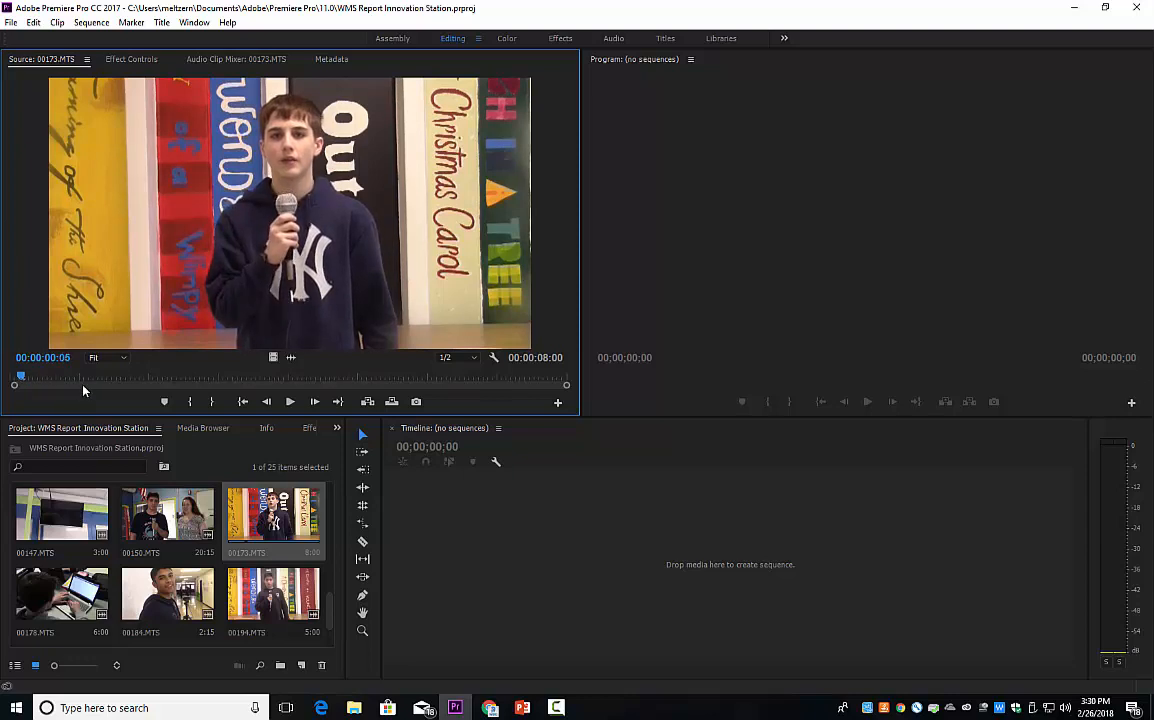
pyautogui.click(189, 402)
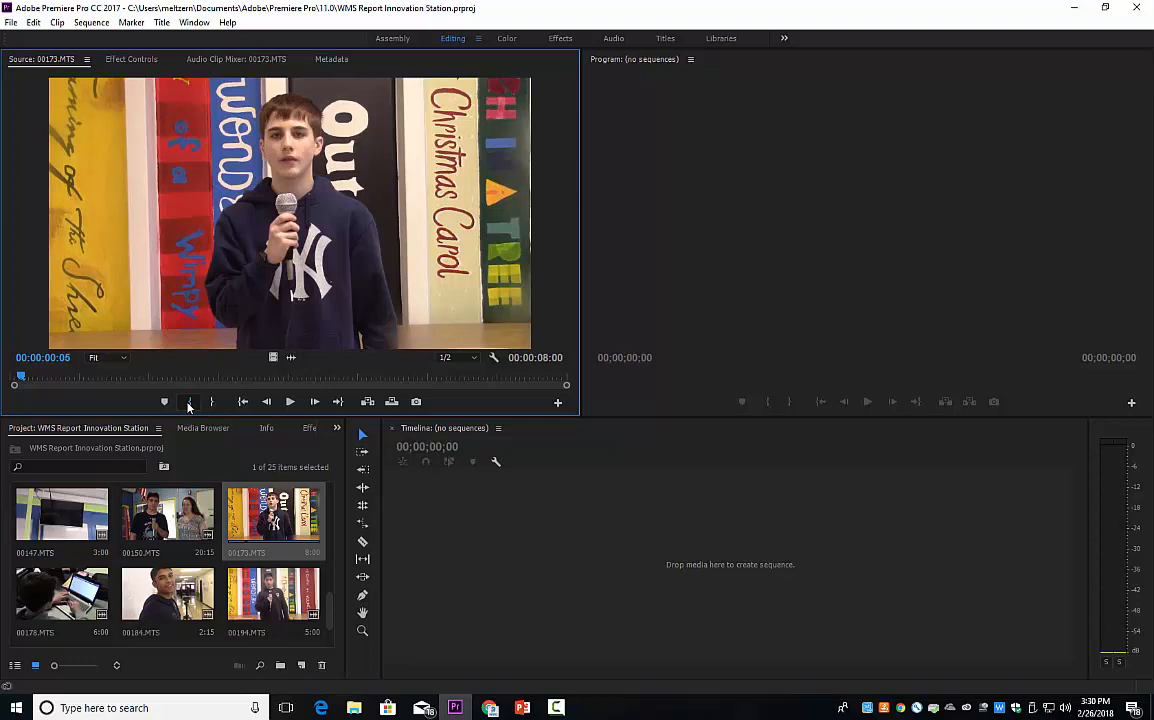
pyautogui.click(188, 402)
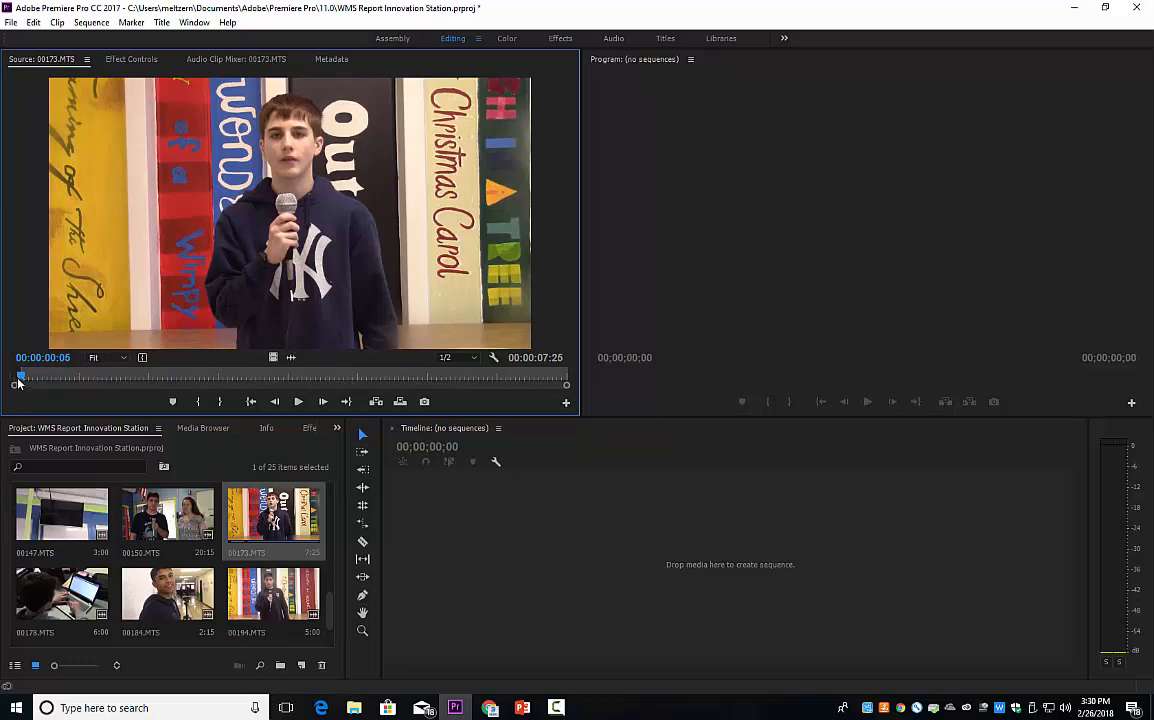
# Review the end of the source clip and set its Out point at 00:00:07:15, after the speaker finishes.
pyautogui.moveTo(20, 378); pyautogui.dragTo(410, 379)
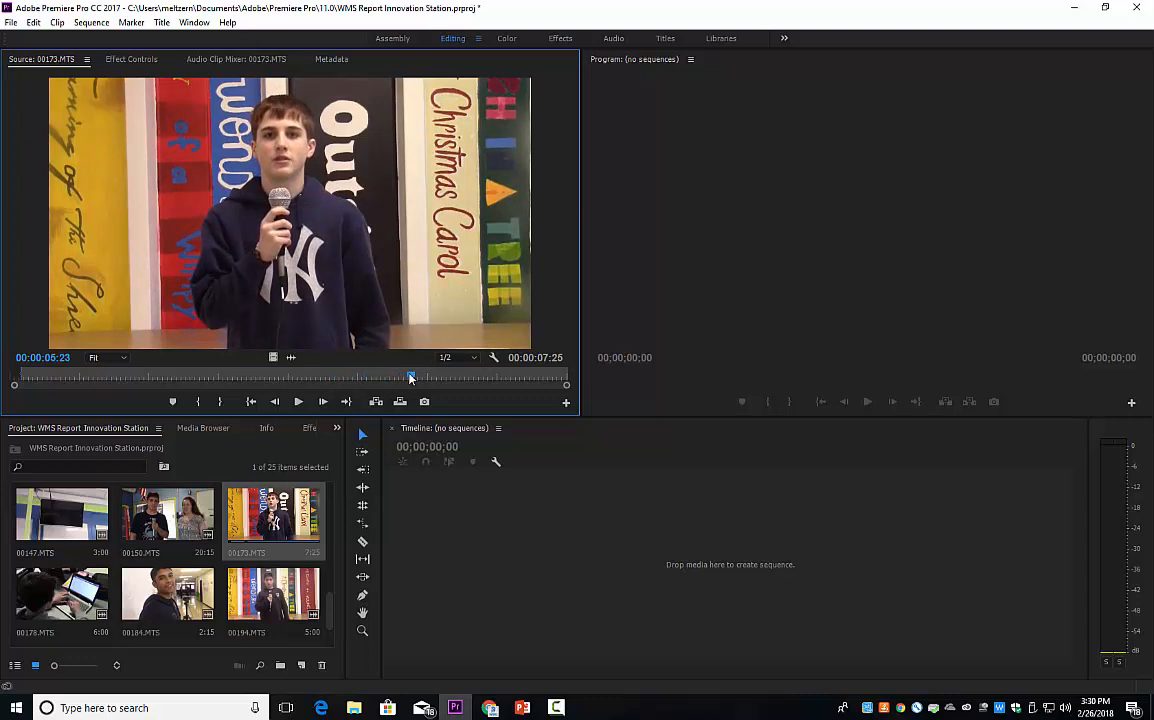
pyautogui.press('space')
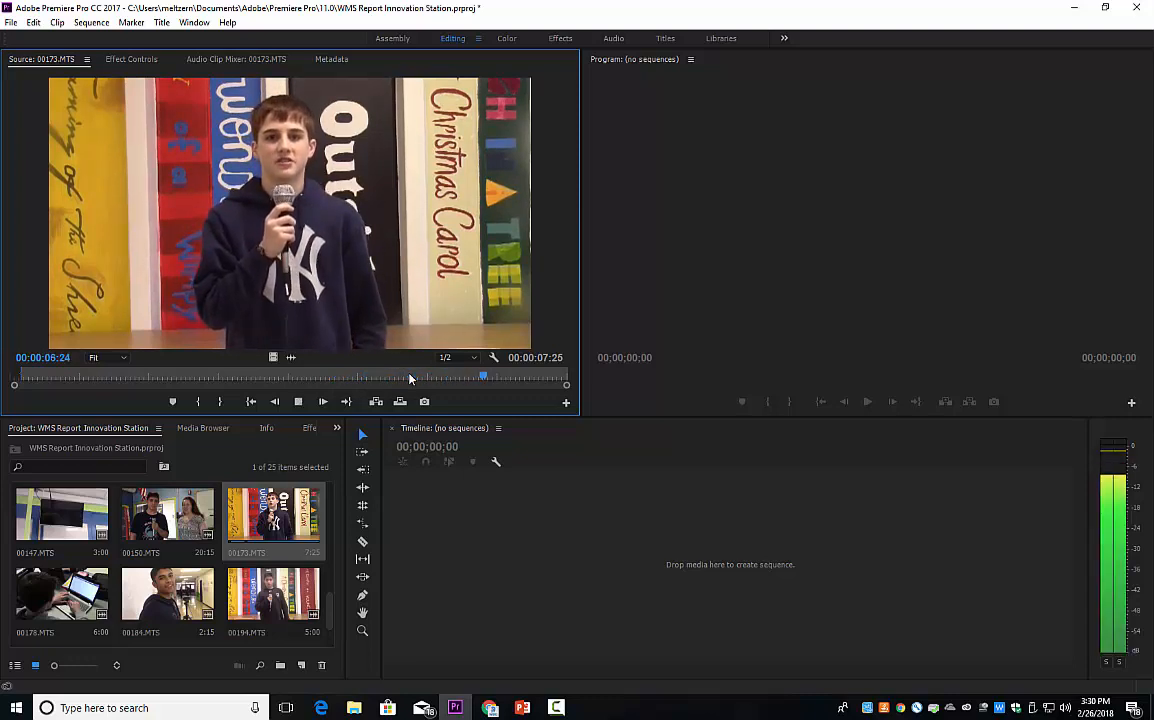
pyautogui.click(527, 378)
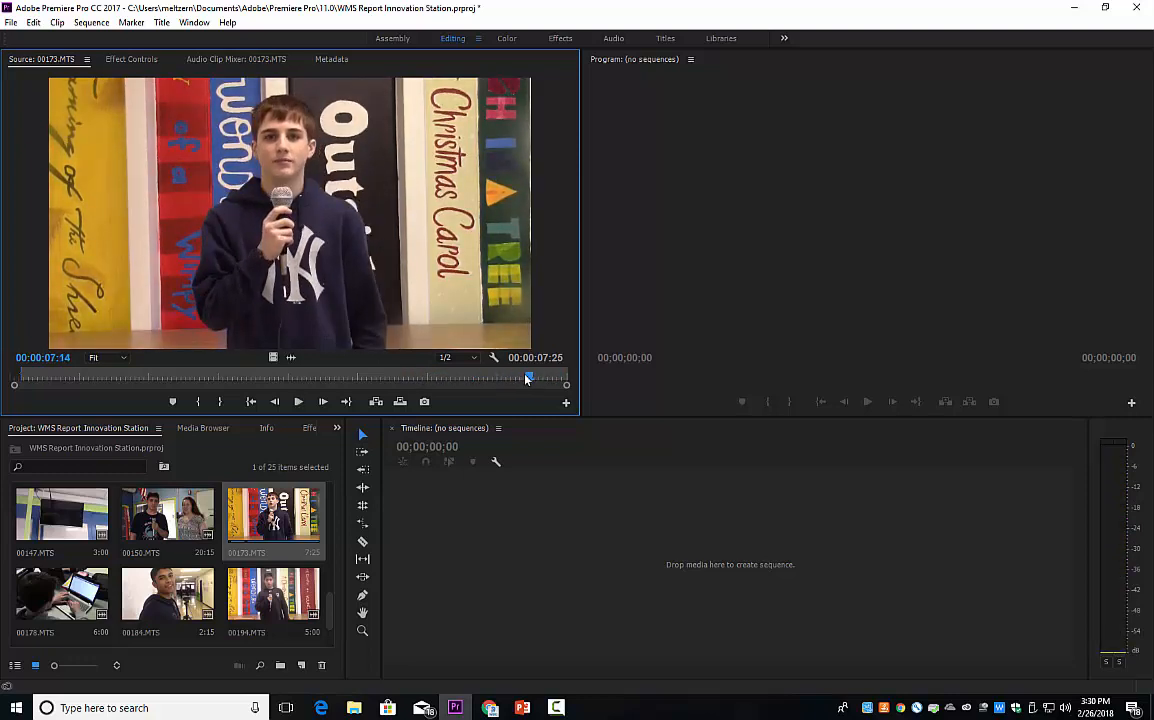
pyautogui.moveTo(503, 379); pyautogui.dragTo(352, 381)
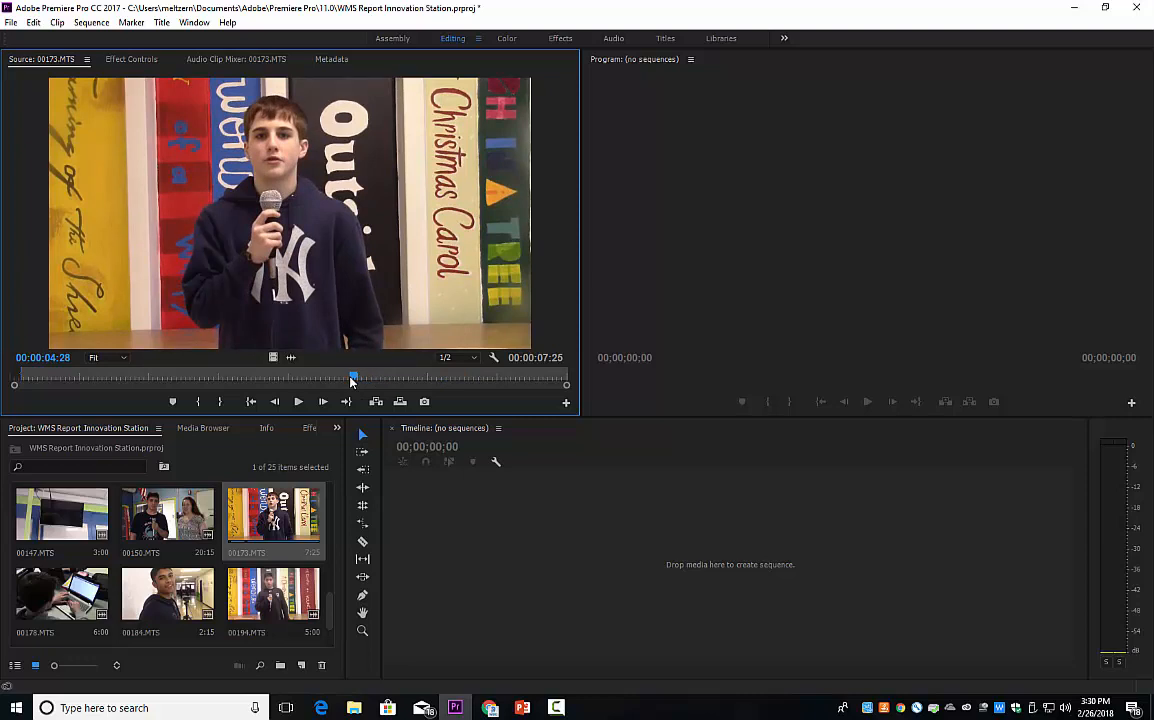
pyautogui.press('space')
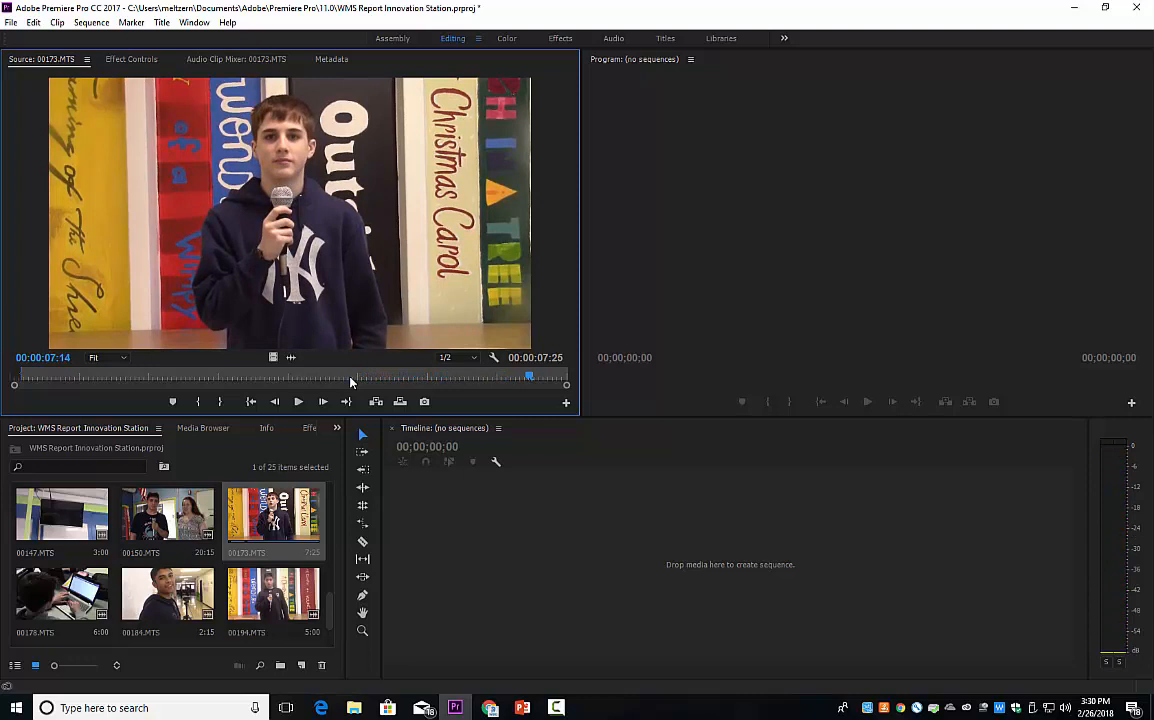
pyautogui.press('Right')
pyautogui.press('Right')
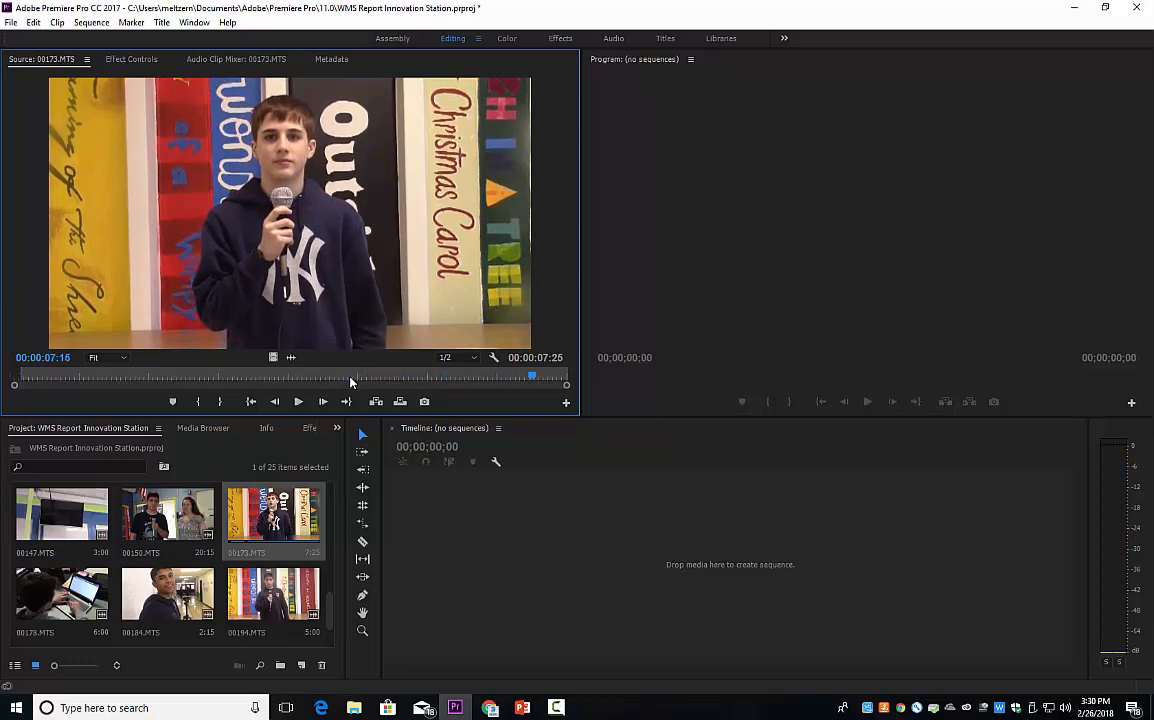
pyautogui.click(220, 402)
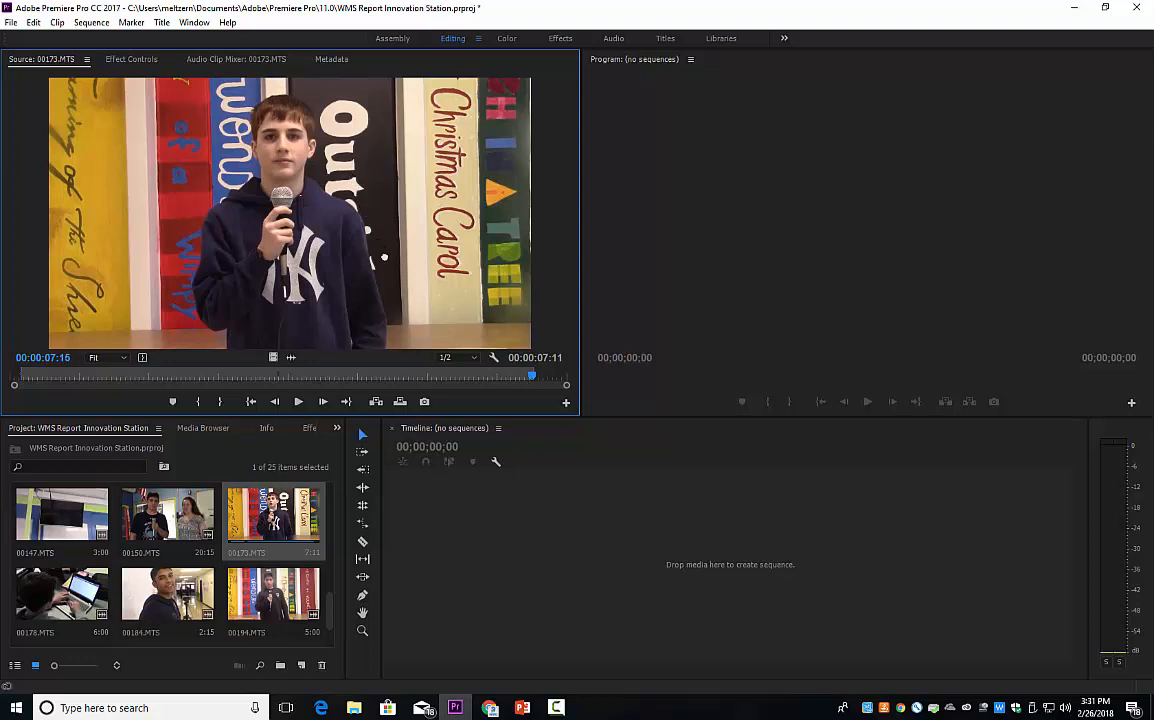
# Place the trimmed 00173.MTS clip in the empty timeline as a new sequence and increase the Video 1 track height.
pyautogui.moveTo(416, 566); pyautogui.dragTo(416, 566)
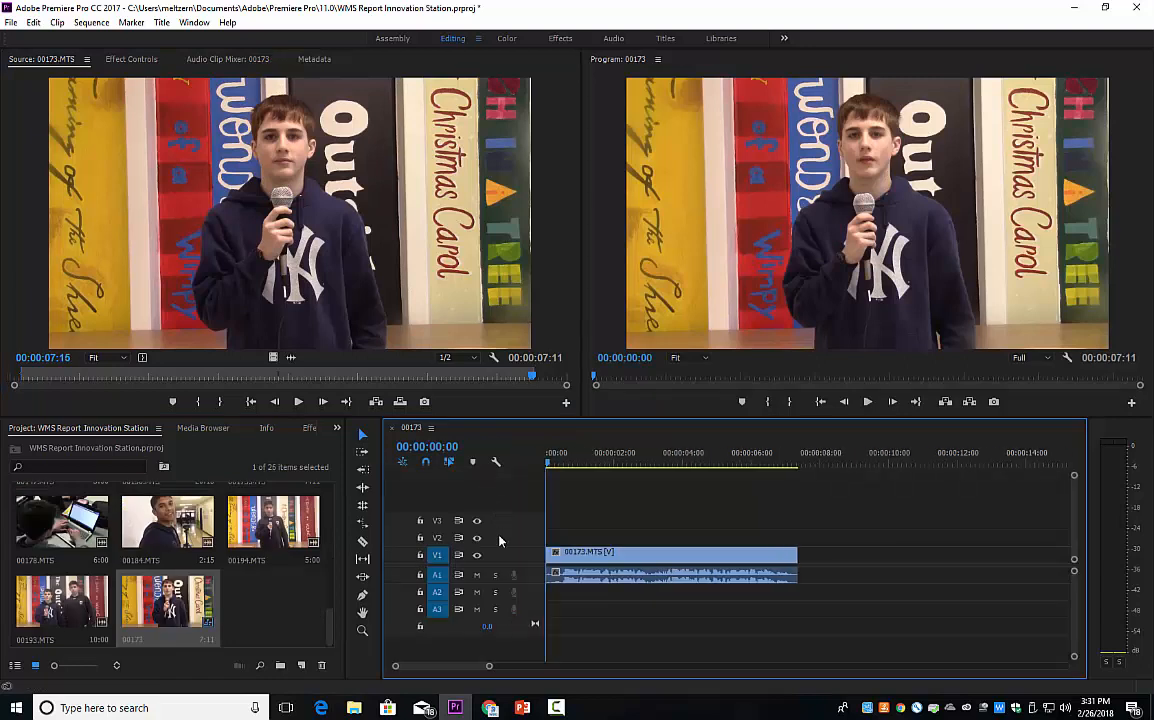
pyautogui.moveTo(499, 546); pyautogui.dragTo(501, 524)
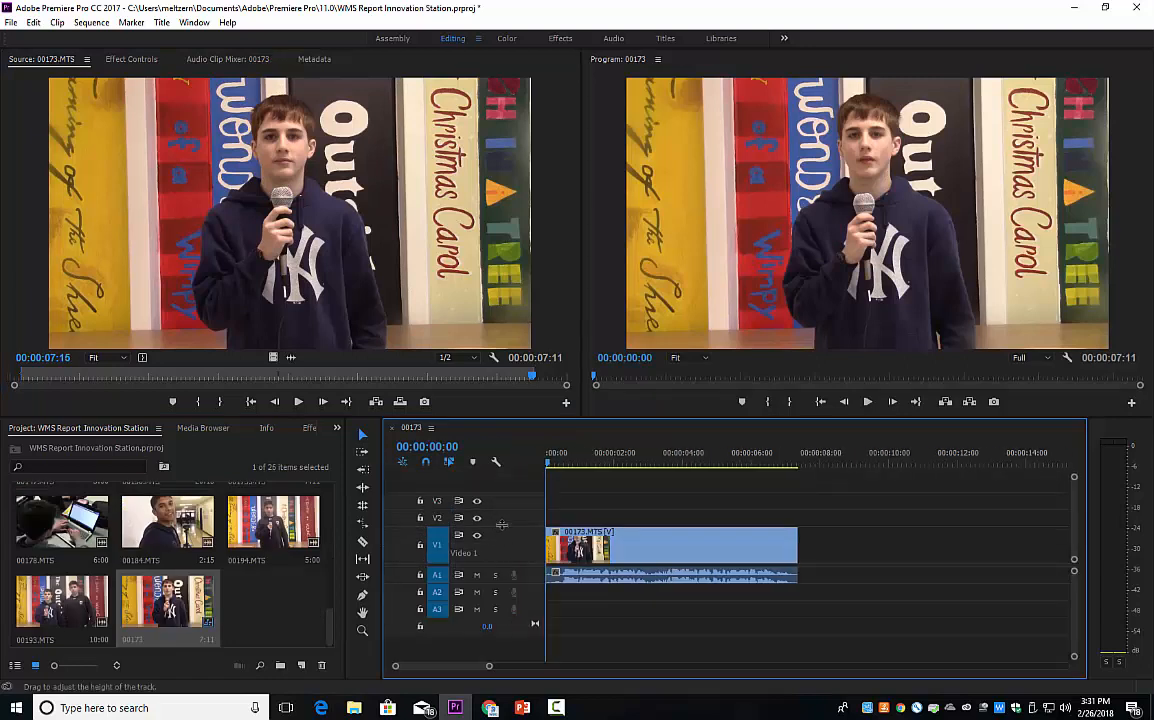
pyautogui.moveTo(595, 465)
pyautogui.mouseDown()
pyautogui.moveTo(546, 465)
pyautogui.moveTo(572, 466)
pyautogui.mouseUp()
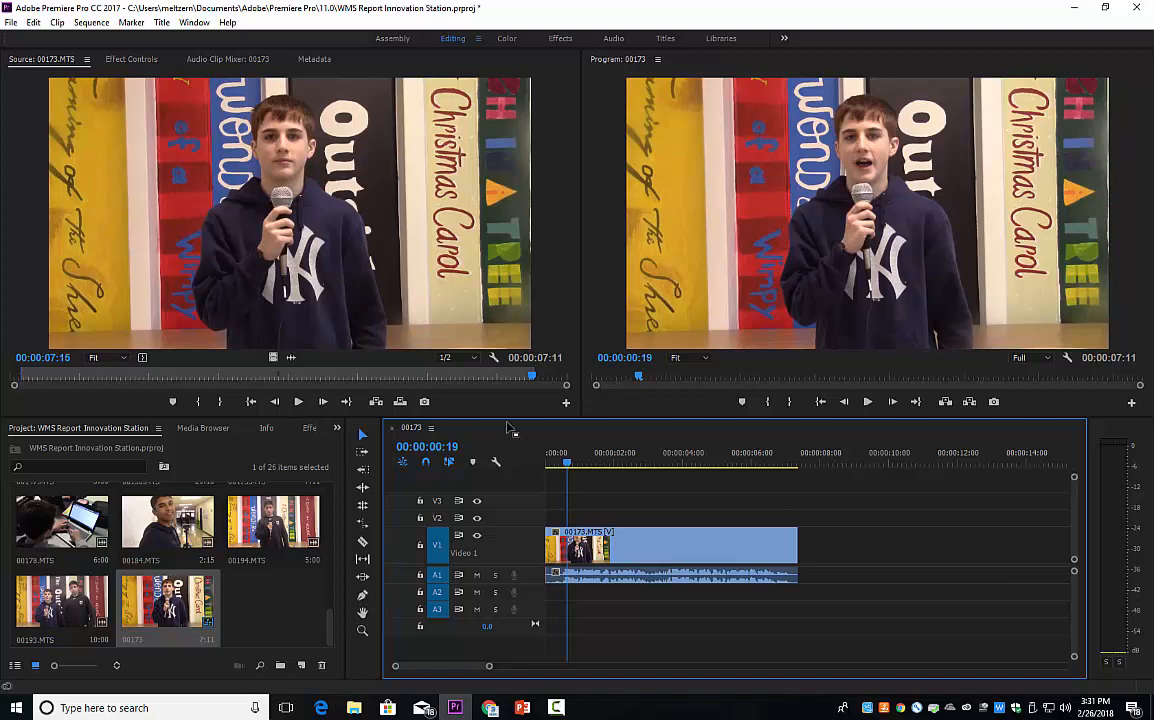
# Play the 00173 sequence in the timeline from its beginning to its end to review the trimmed clip.
pyautogui.click(571, 465)
pyautogui.moveTo(571, 467); pyautogui.dragTo(541, 485)
pyautogui.press('space')
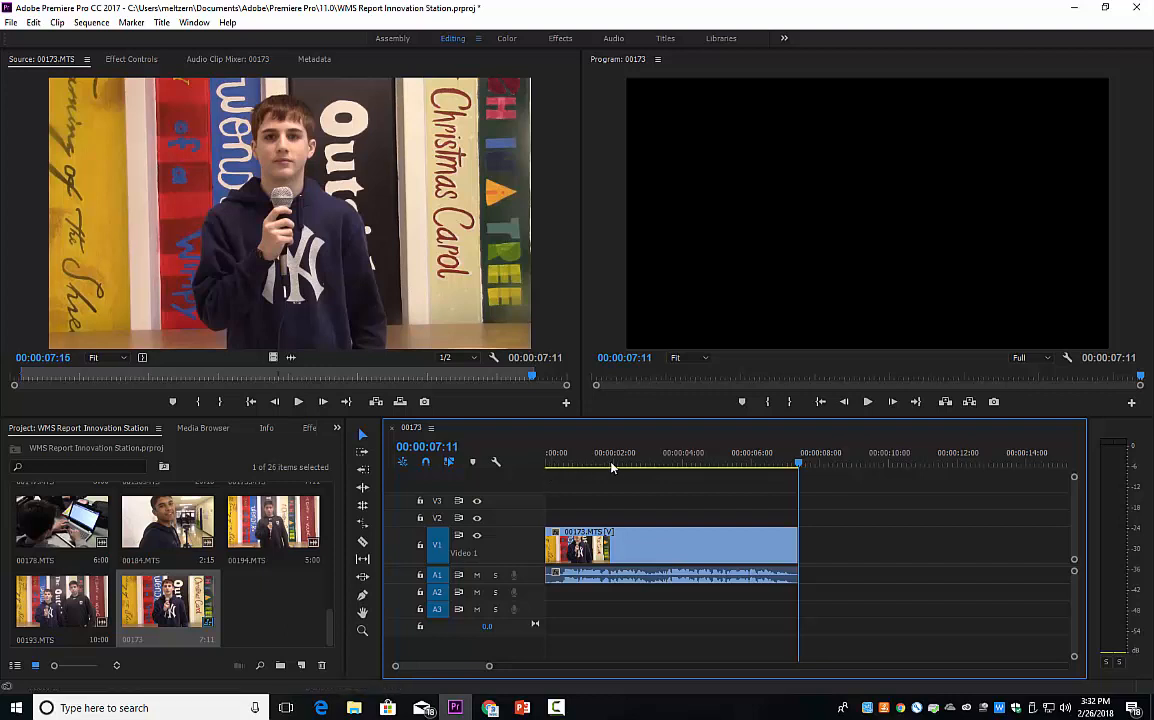
# Open the interview clip 00150.MTS in the Source monitor and play its opening from the first frame.
pyautogui.moveTo(328, 623); pyautogui.dragTo(329, 594)
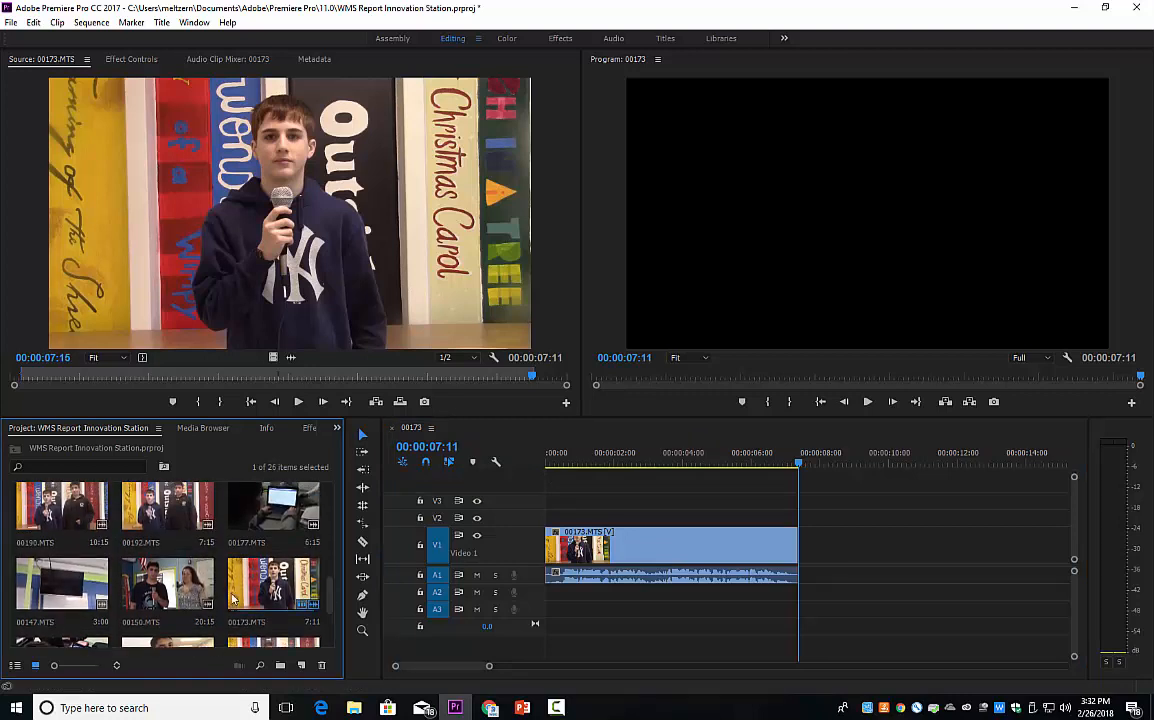
pyautogui.click(173, 590)
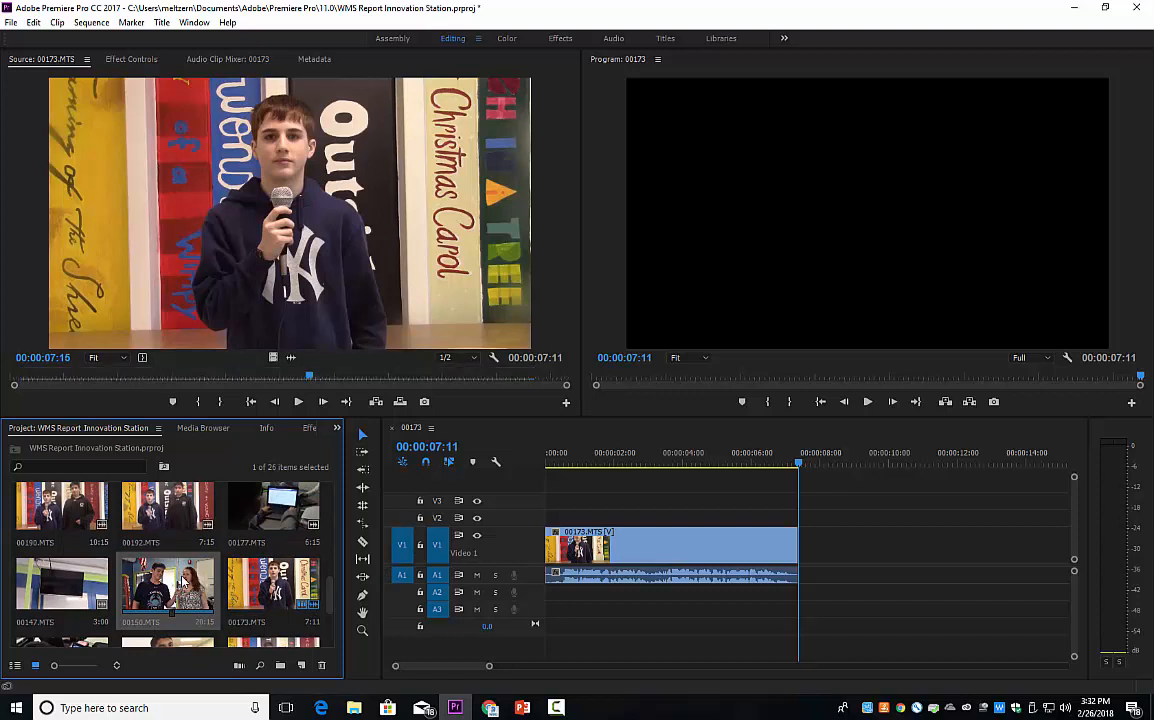
pyautogui.doubleClick(183, 585)
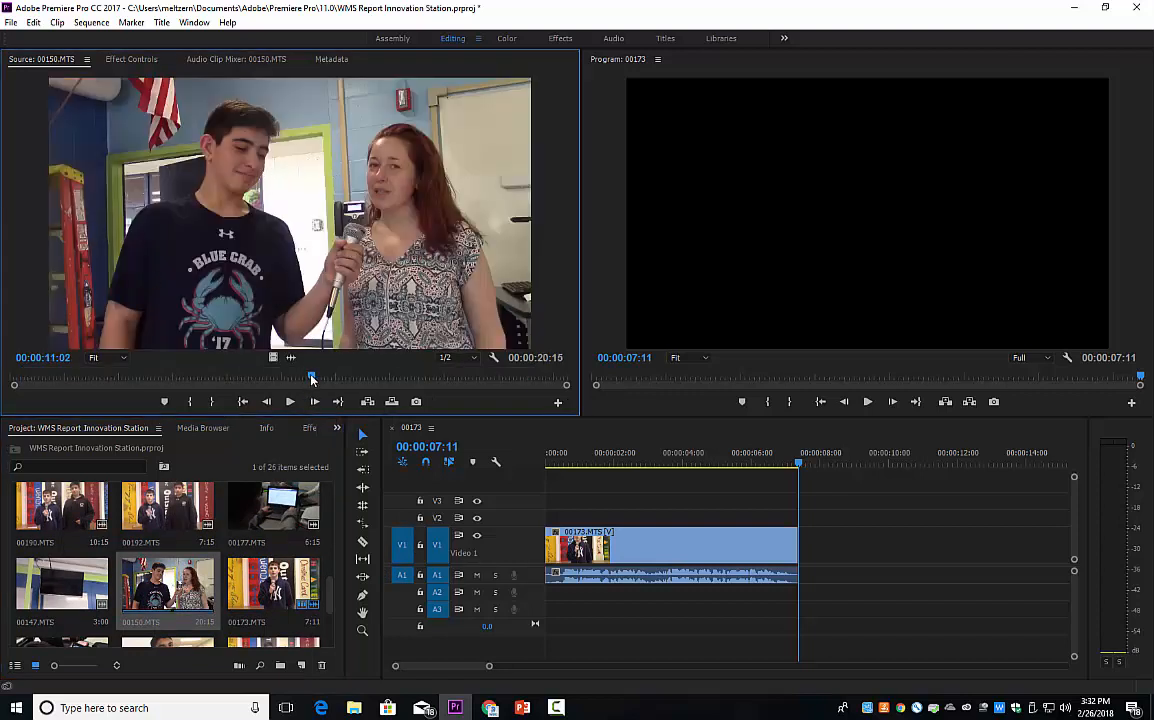
pyautogui.moveTo(312, 378); pyautogui.dragTo(5, 390)
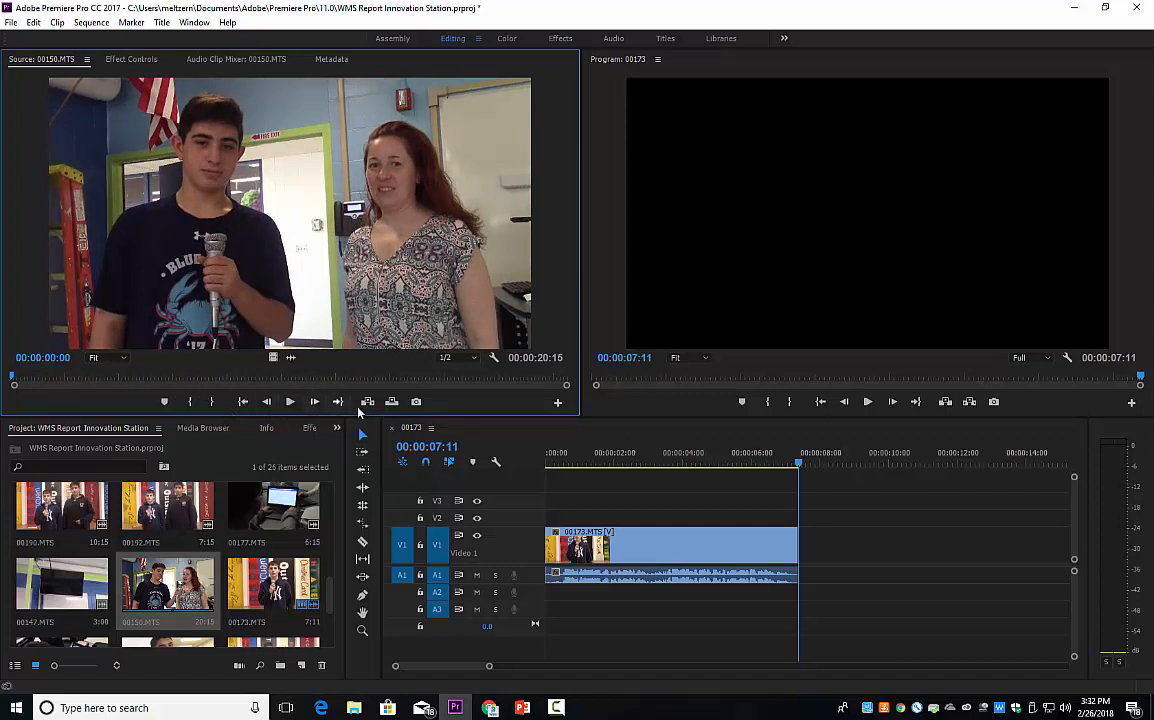
pyautogui.press('space')
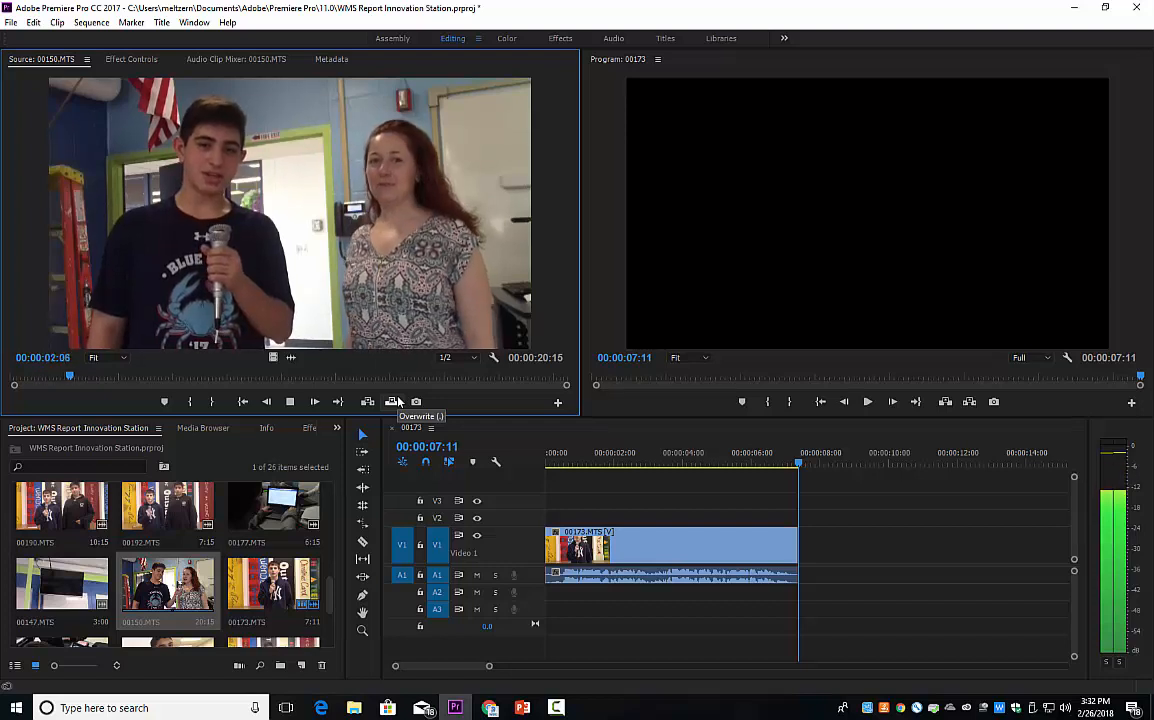
pyautogui.press('space')
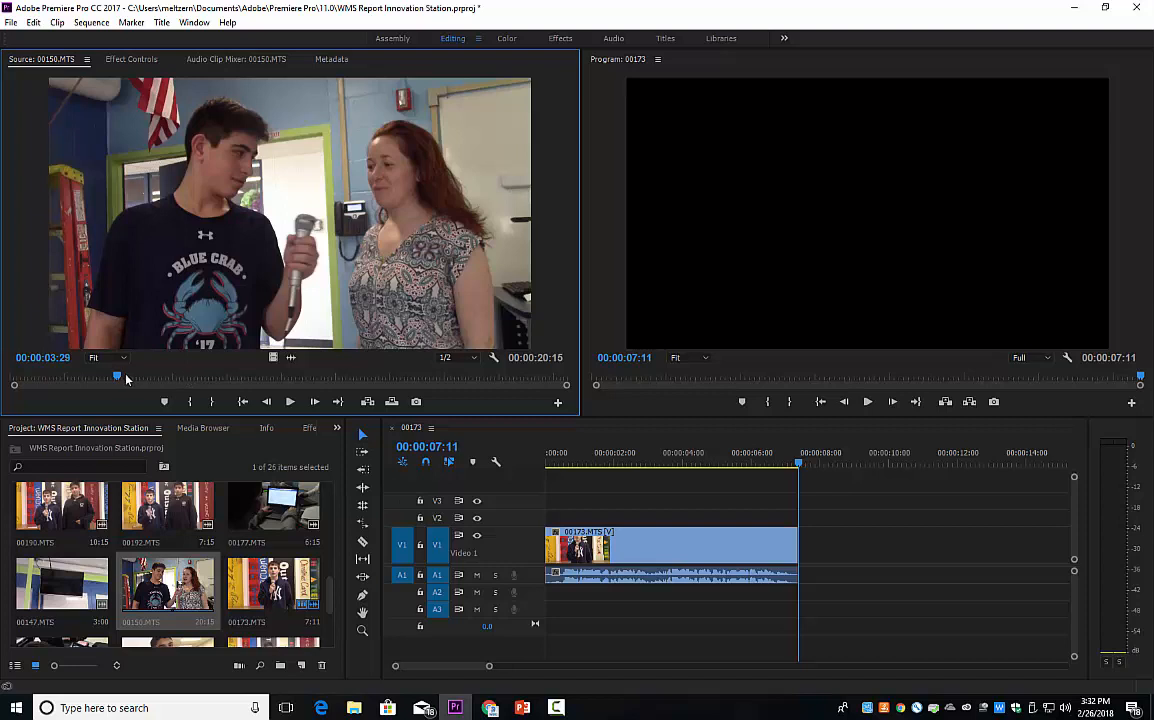
# Find the frame just before the interviewer starts talking in 00150.MTS and set the In point at 00:00:00:02.
pyautogui.moveTo(118, 379); pyautogui.dragTo(10, 381)
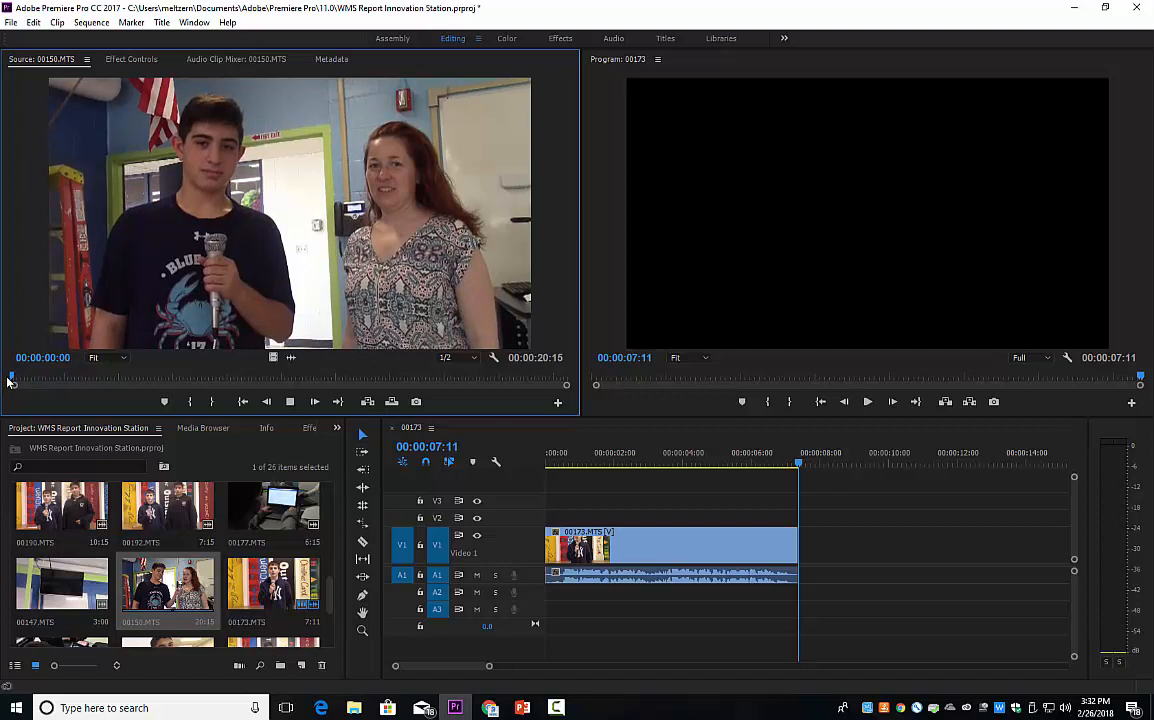
pyautogui.press('space')
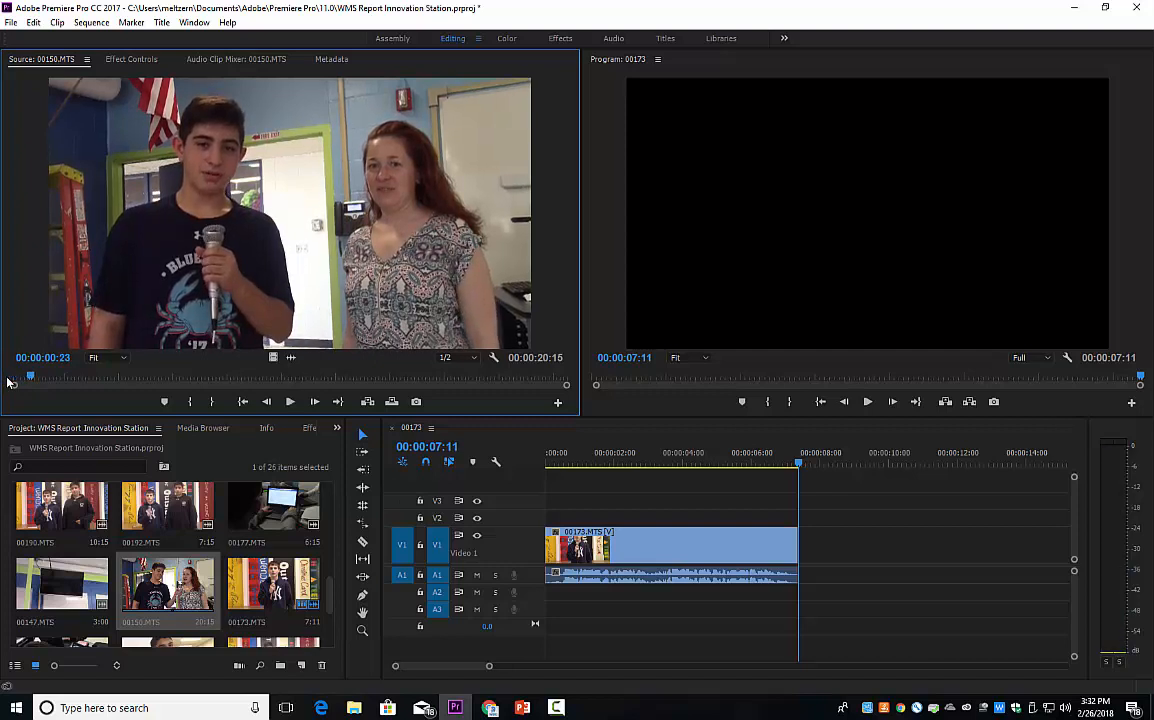
pyautogui.press('Left')
pyautogui.press('Left')
pyautogui.press('Left')
pyautogui.press('Left')
pyautogui.press('Left')
pyautogui.press('Left')
pyautogui.press('Left')
pyautogui.press('Left')
pyautogui.press('Left')
pyautogui.press('Left')
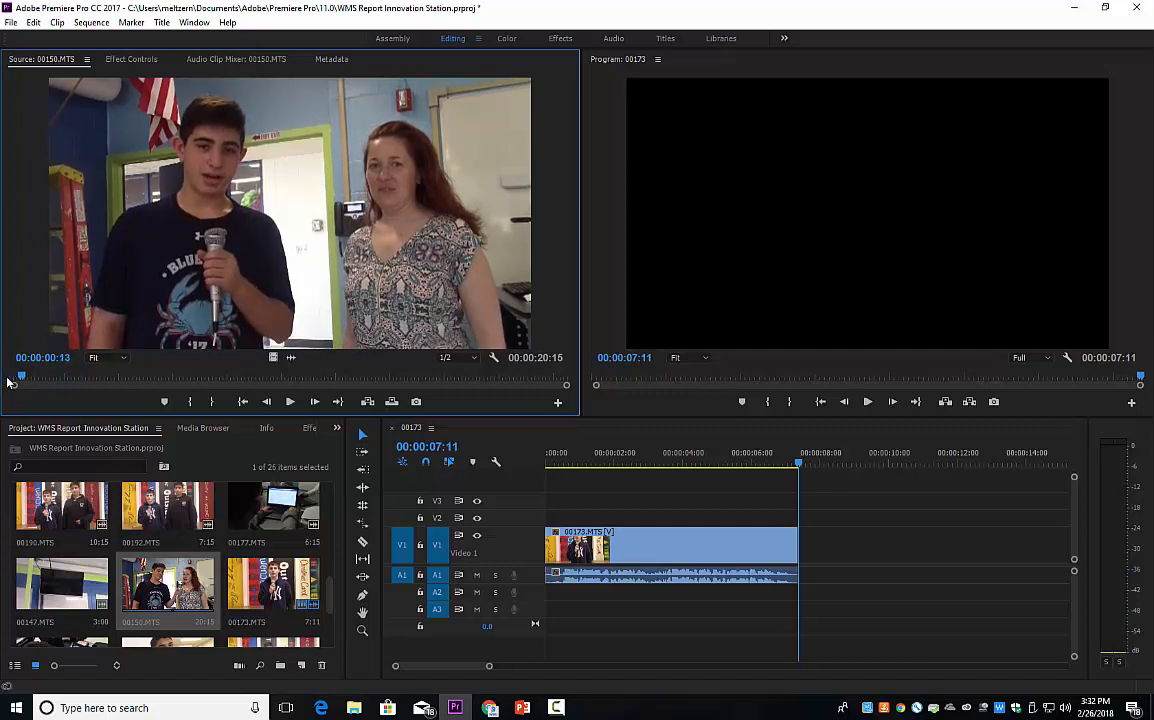
pyautogui.press('Left')
pyautogui.press('Left')
pyautogui.press('Left')
pyautogui.press('Left')
pyautogui.press('Left')
pyautogui.press('Left')
pyautogui.press('Left')
pyautogui.press('Left')
pyautogui.press('Left')
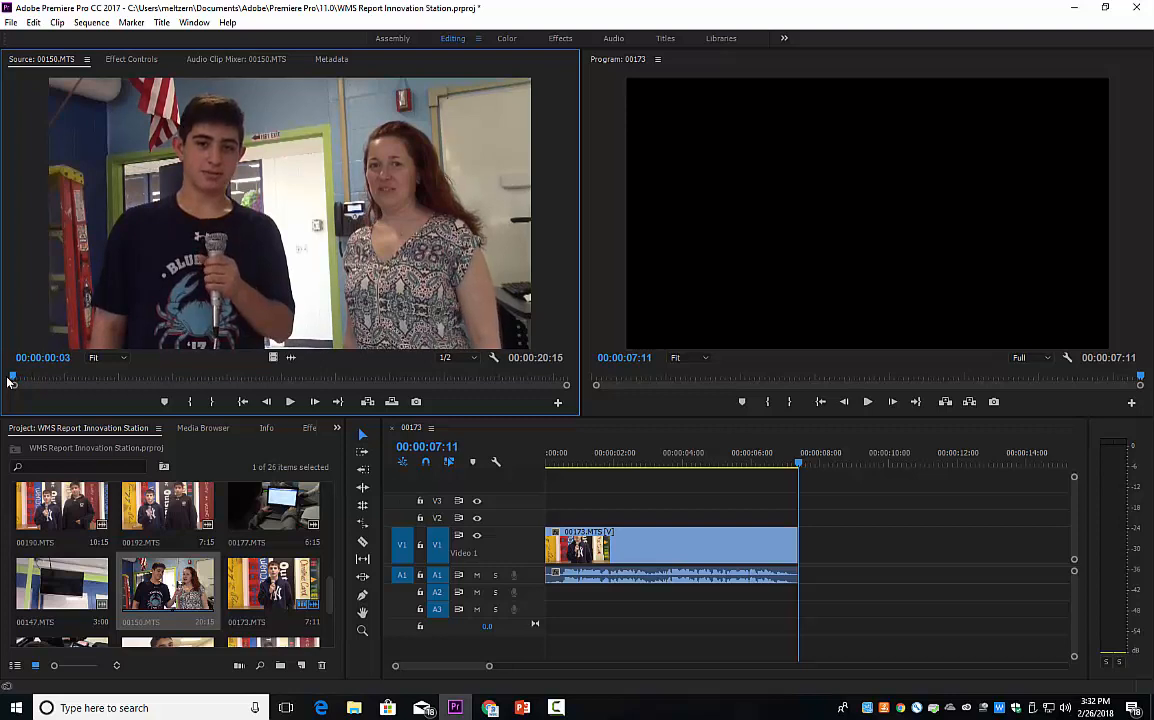
pyautogui.press('Left')
pyautogui.click(192, 401)
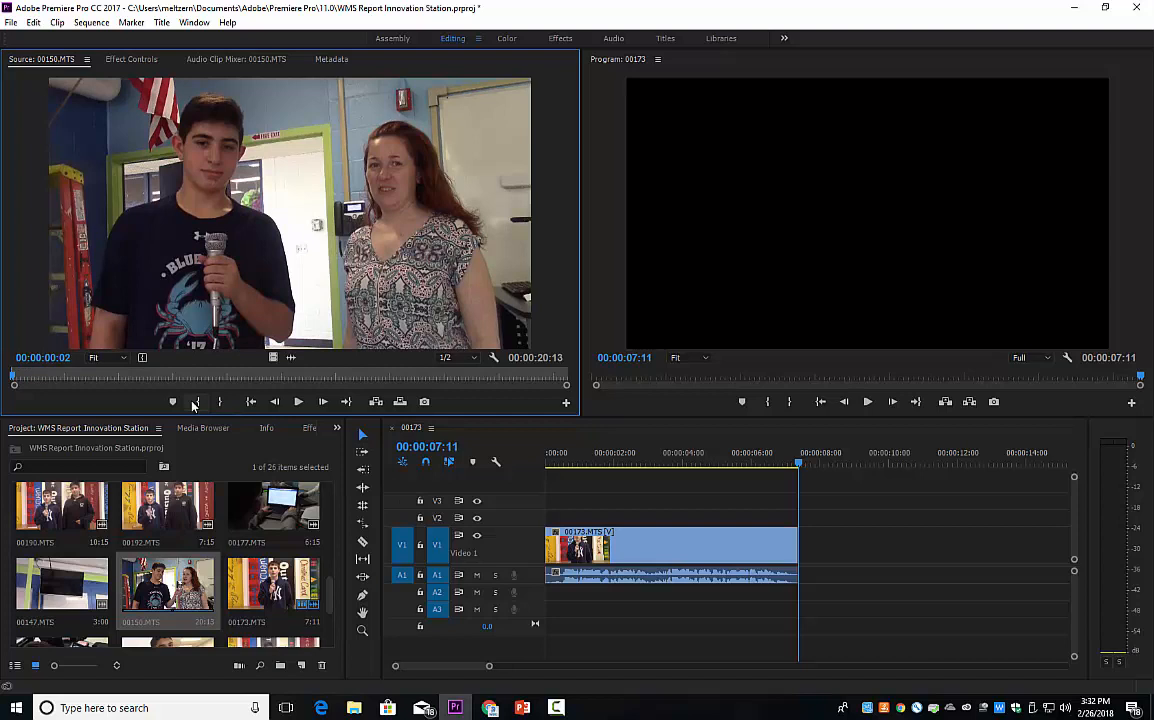
# Play 00150.MTS through, recheck its ending, and set the Out point at 00:00:20:06, after the interviewee finishes.
pyautogui.press('space')
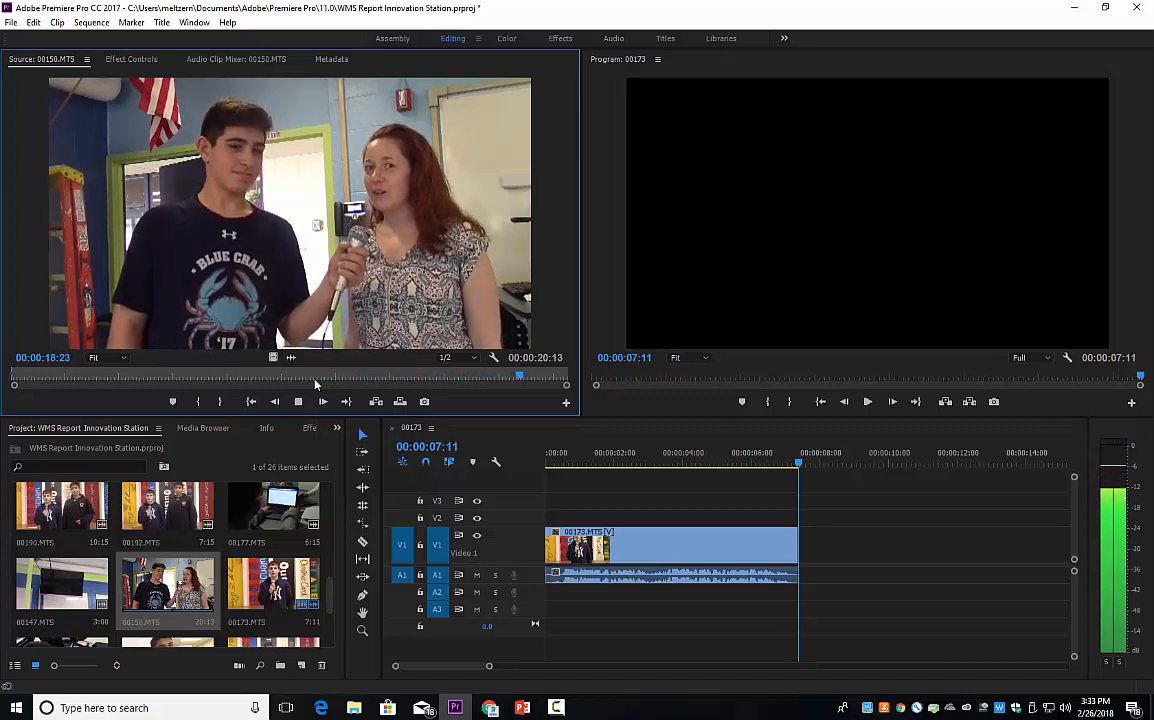
pyautogui.press('space')
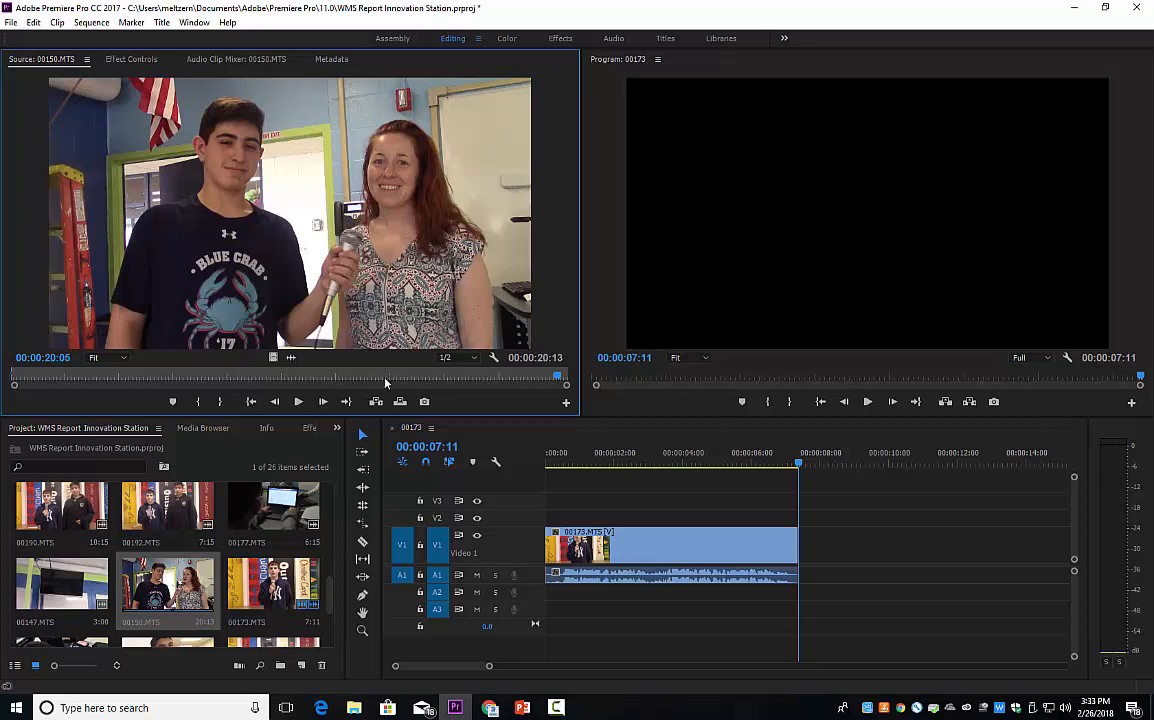
pyautogui.moveTo(549, 388); pyautogui.dragTo(510, 385)
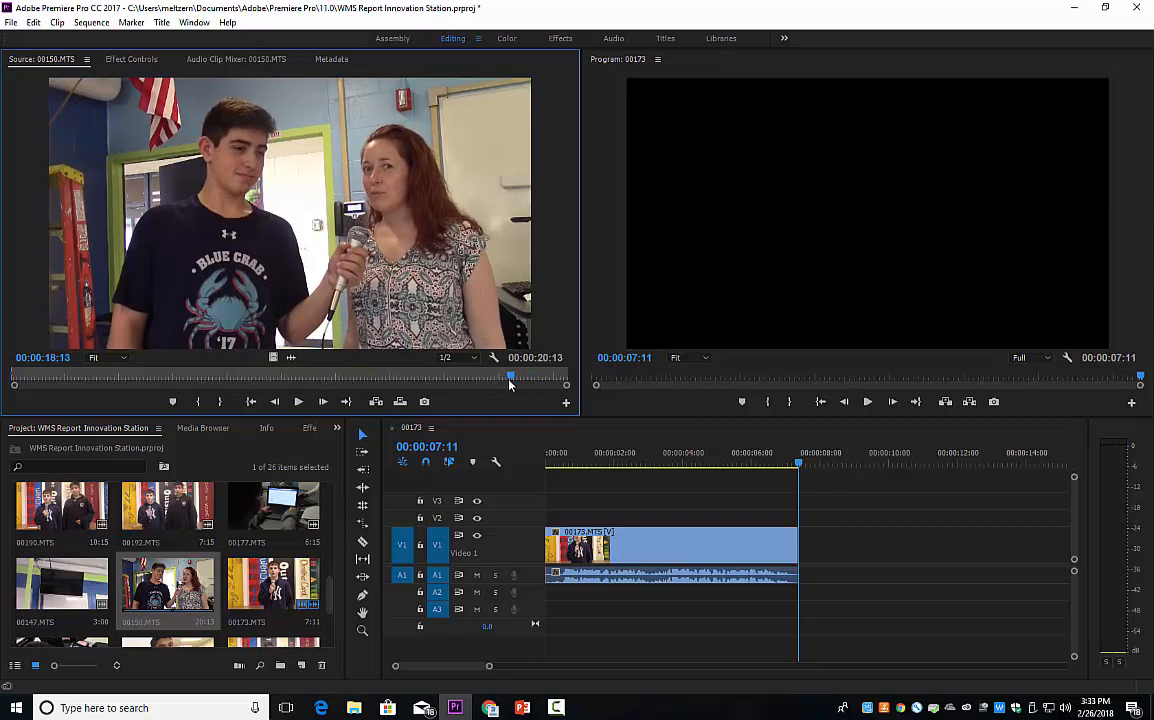
pyautogui.press('space')
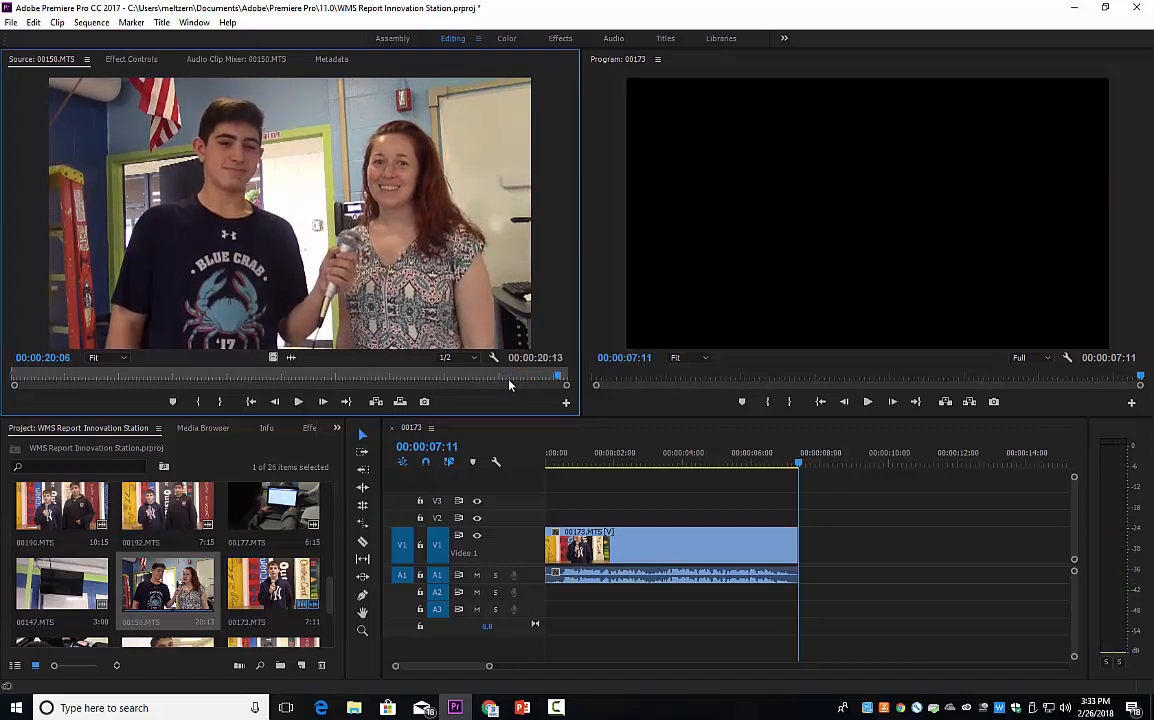
pyautogui.click(219, 401)
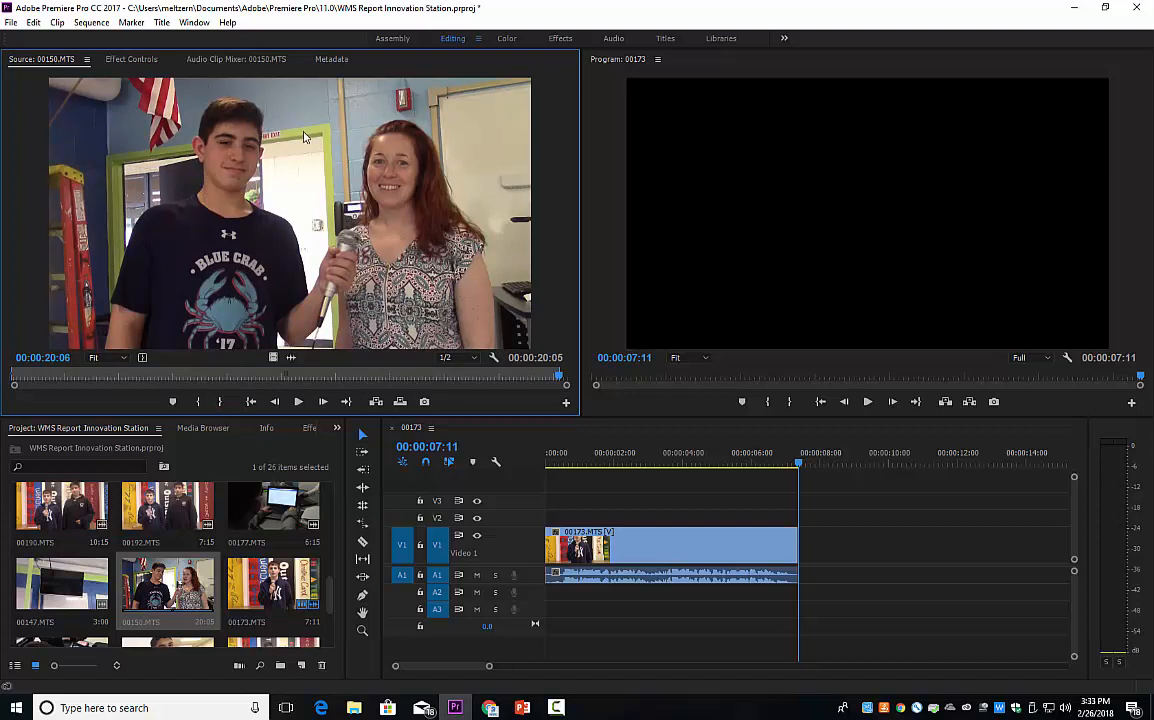
# Place the trimmed 00150.MTS clip on Video 1 directly after 00173.MTS, with the whole sequence in view.
pyautogui.moveTo(701, 414); pyautogui.dragTo(810, 552)
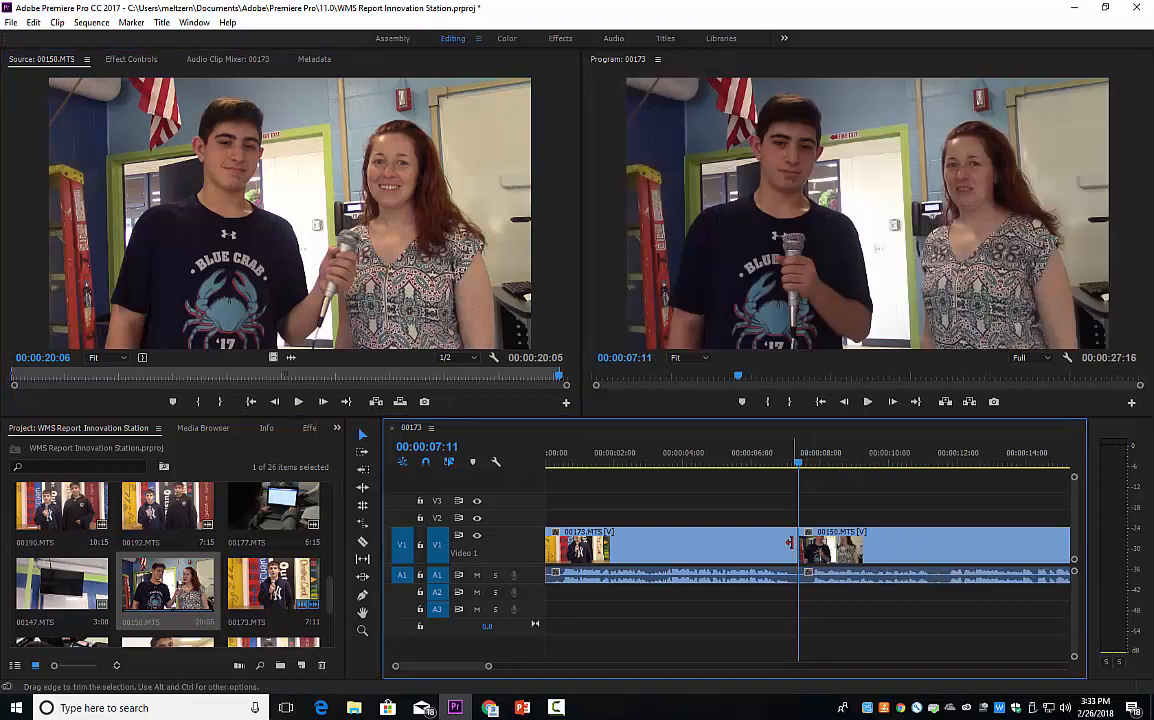
pyautogui.press('-')
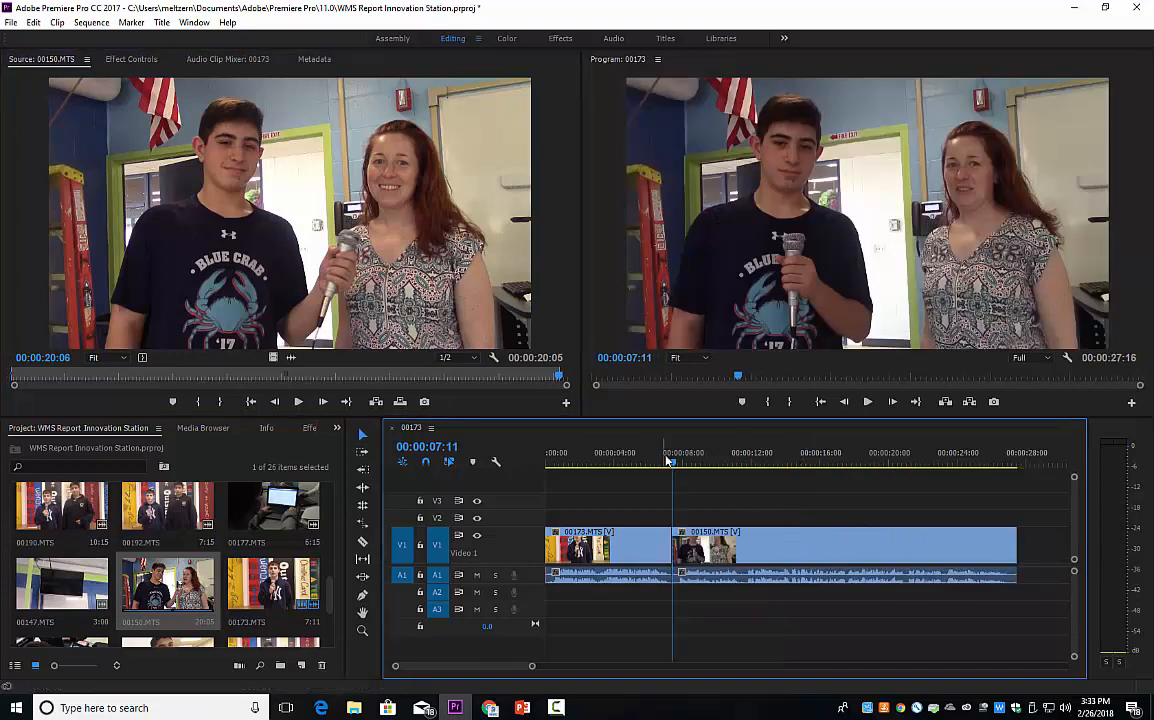
# Play the sequence across the cut between 00173.MTS and 00150.MTS several times to review the transition.
pyautogui.moveTo(674, 466); pyautogui.dragTo(671, 468)
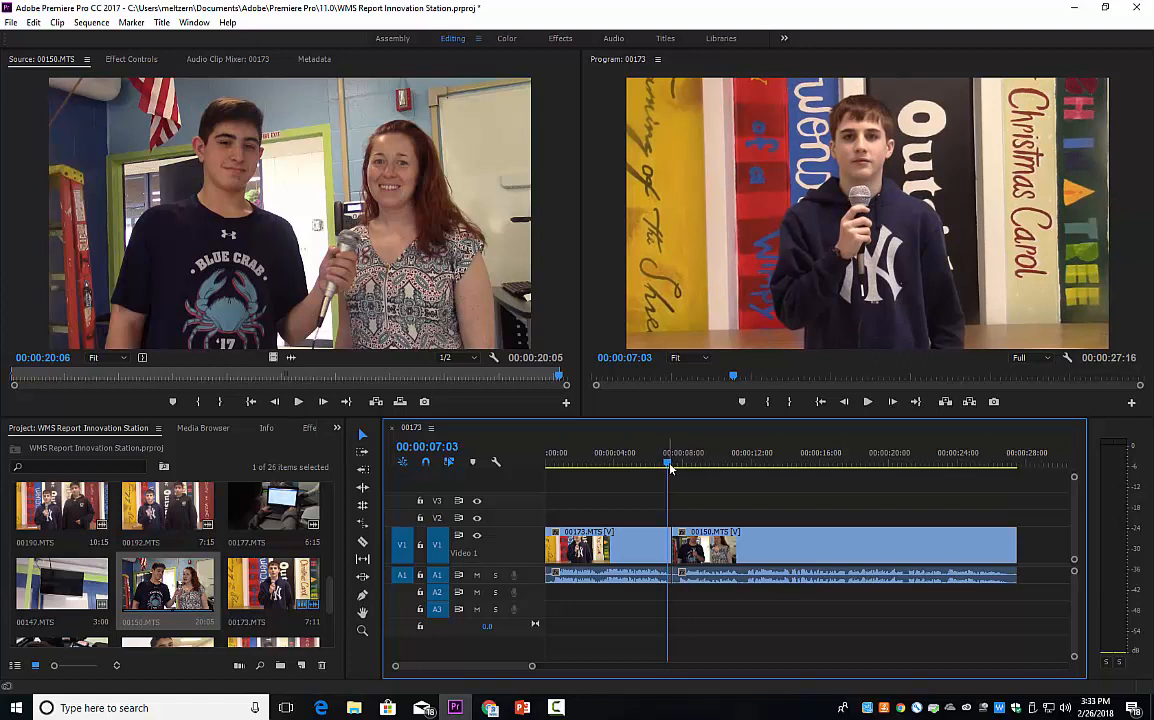
pyautogui.moveTo(672, 466); pyautogui.dragTo(615, 474)
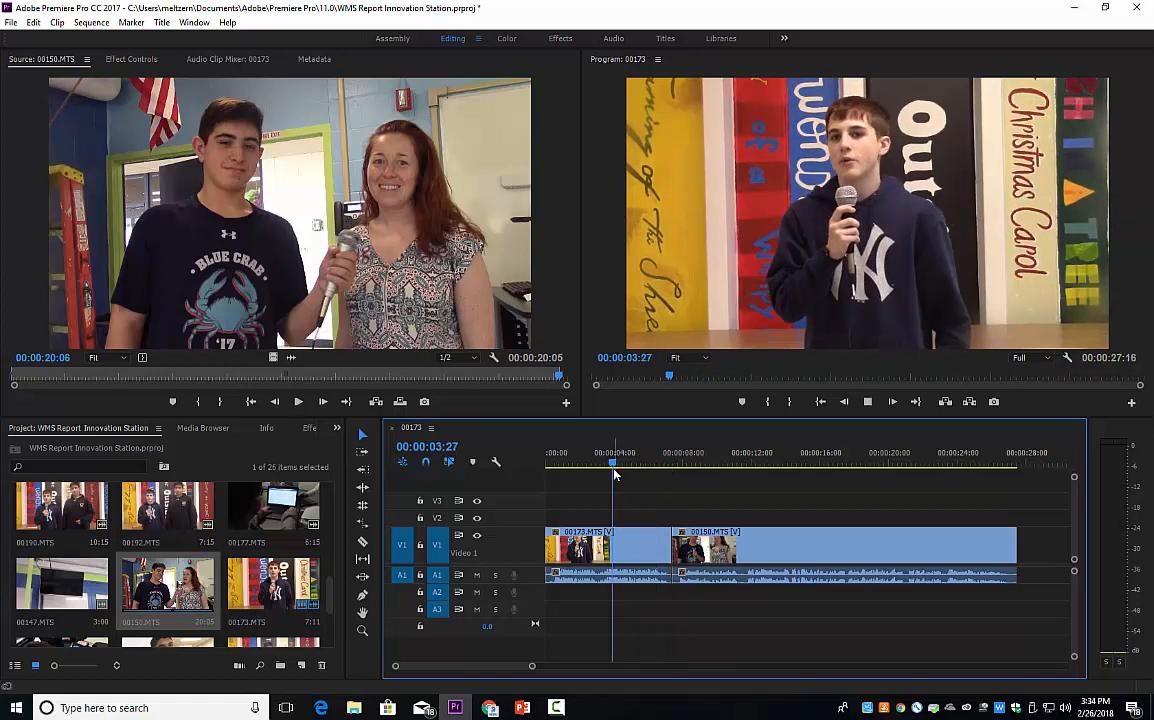
pyautogui.press('space')
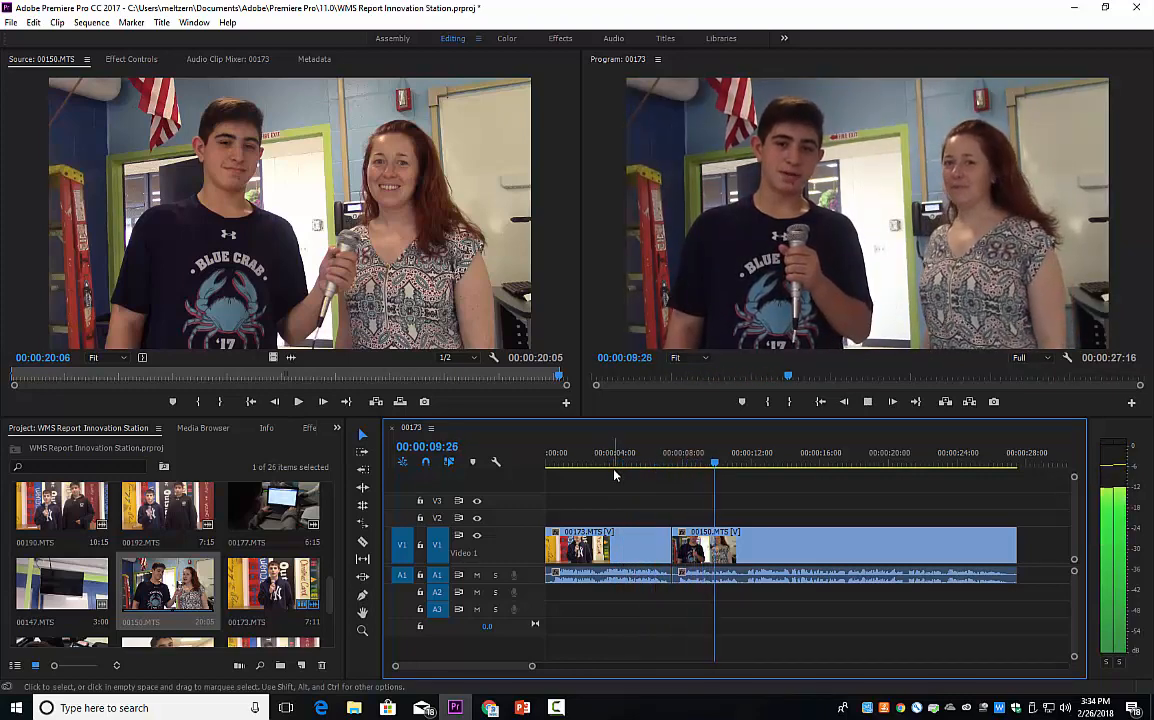
pyautogui.press('space')
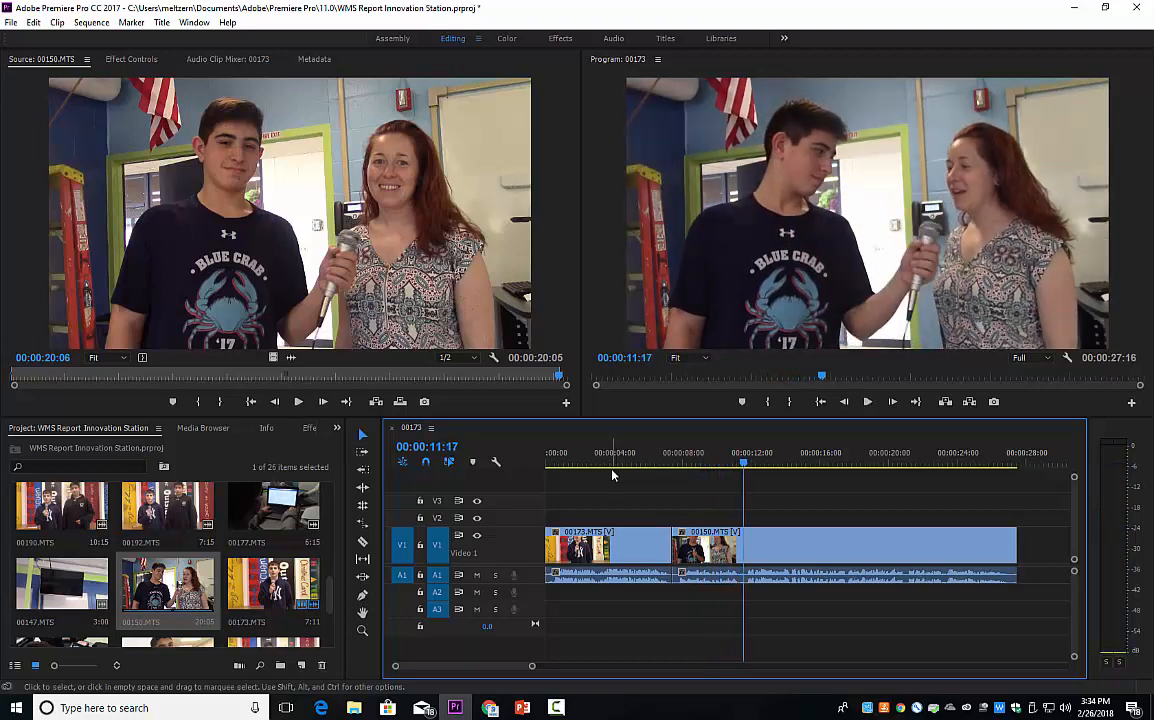
pyautogui.click(642, 464)
pyautogui.press('space')
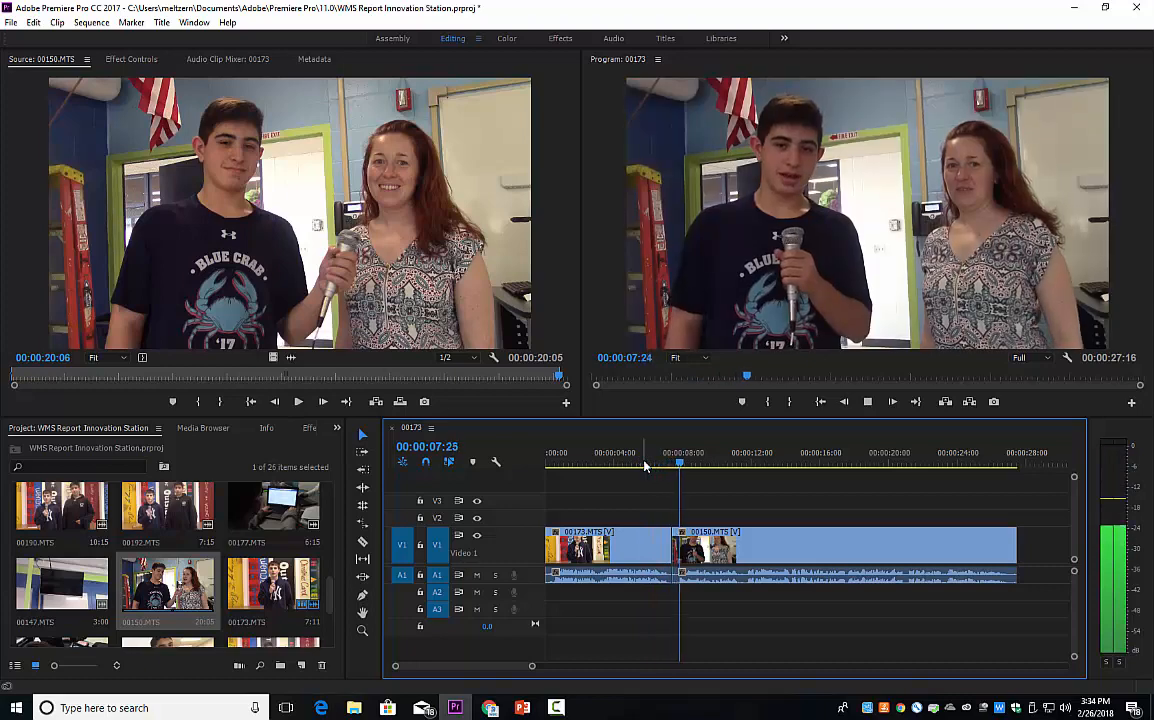
pyautogui.press('space')
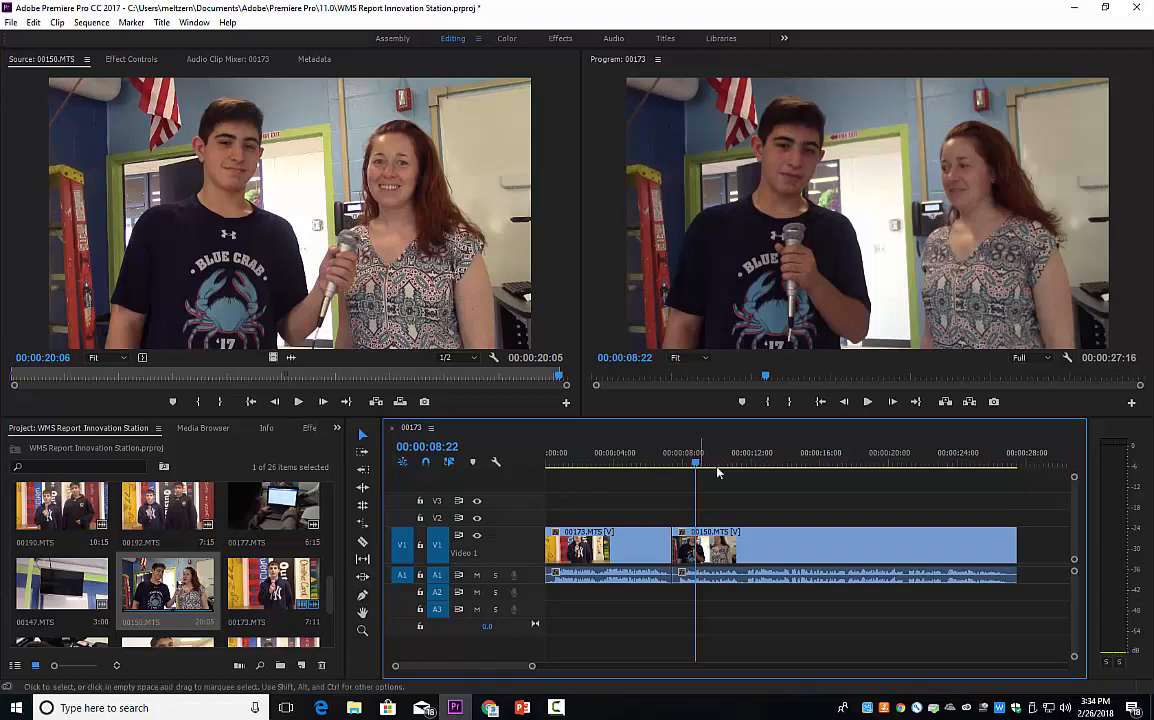
# Move the sequence playhead to the end of 00150.MTS and open the stool clip 00145.MTS in the Source monitor.
pyautogui.moveTo(716, 465); pyautogui.dragTo(1017, 515)
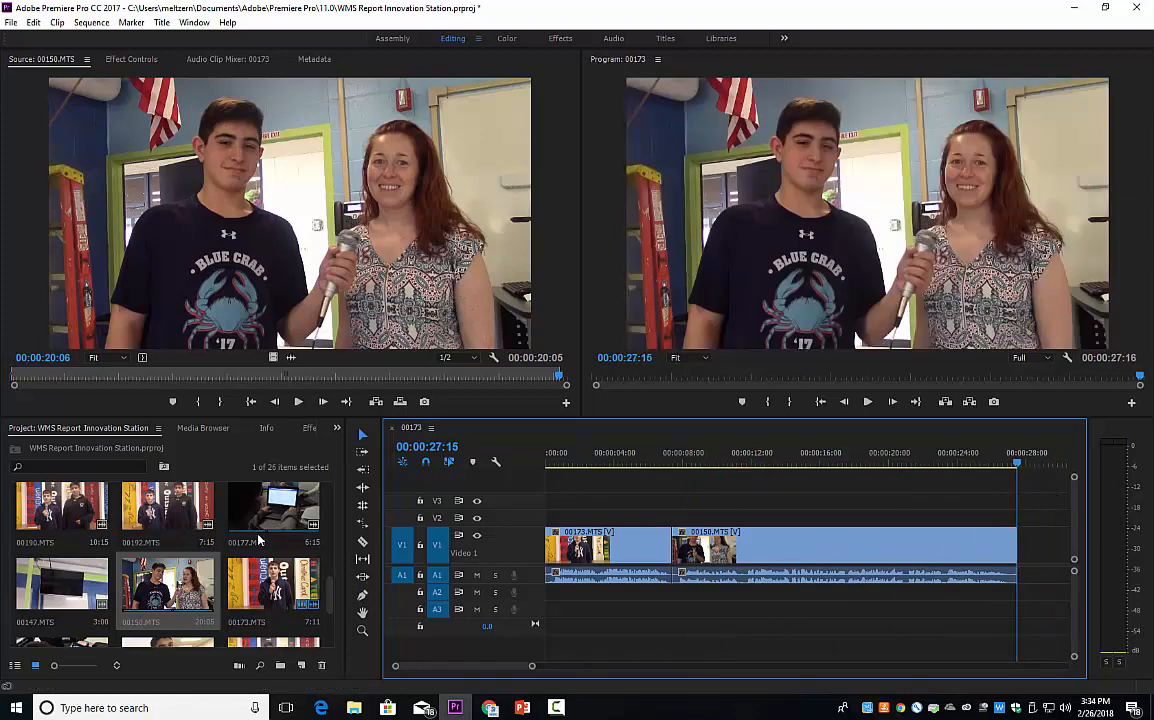
pyautogui.moveTo(328, 582); pyautogui.dragTo(336, 497)
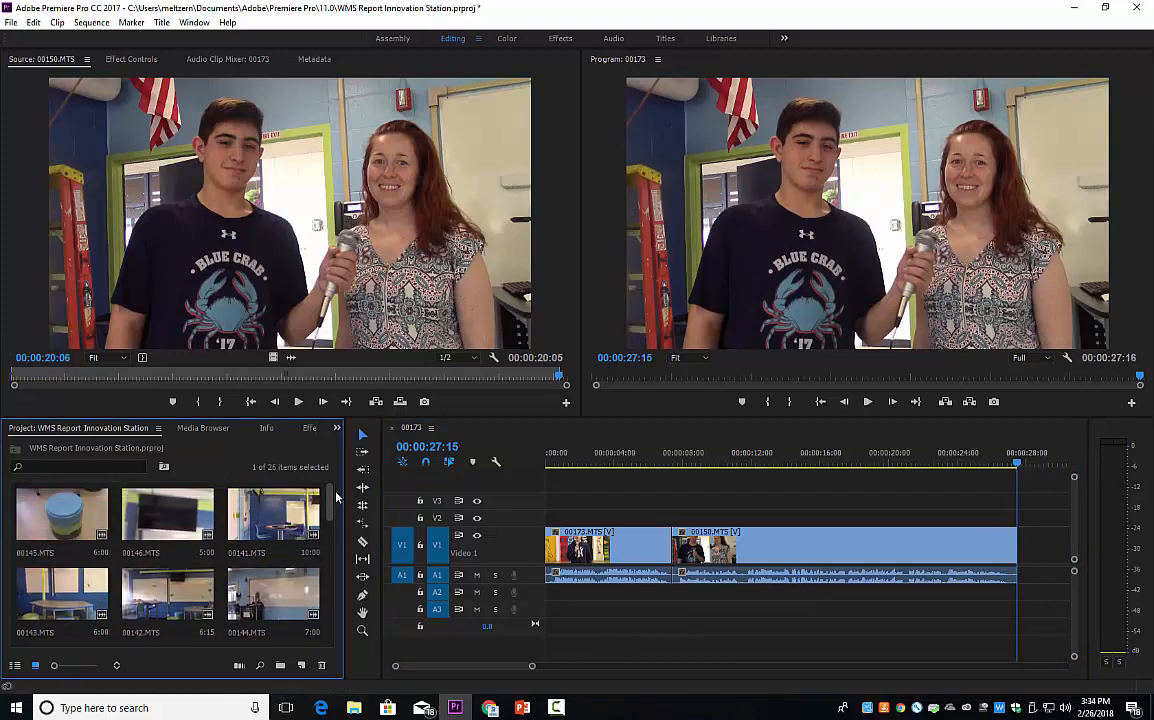
pyautogui.doubleClick(70, 515)
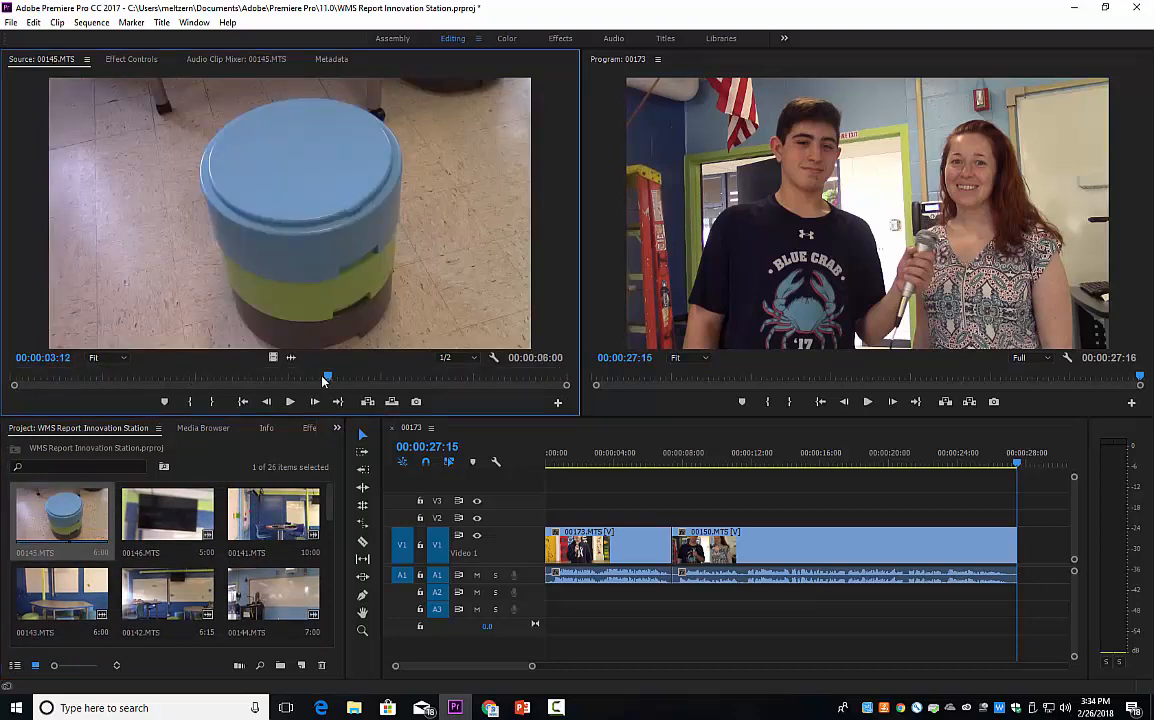
# Trim 00145.MTS with an In point near its start and an Out point at 00:00:04:27, and place it after 00150.MTS on Video 1.
pyautogui.moveTo(324, 380); pyautogui.dragTo(48, 379)
pyautogui.moveTo(130, 380); pyautogui.dragTo(233, 379)
pyautogui.click(197, 402)
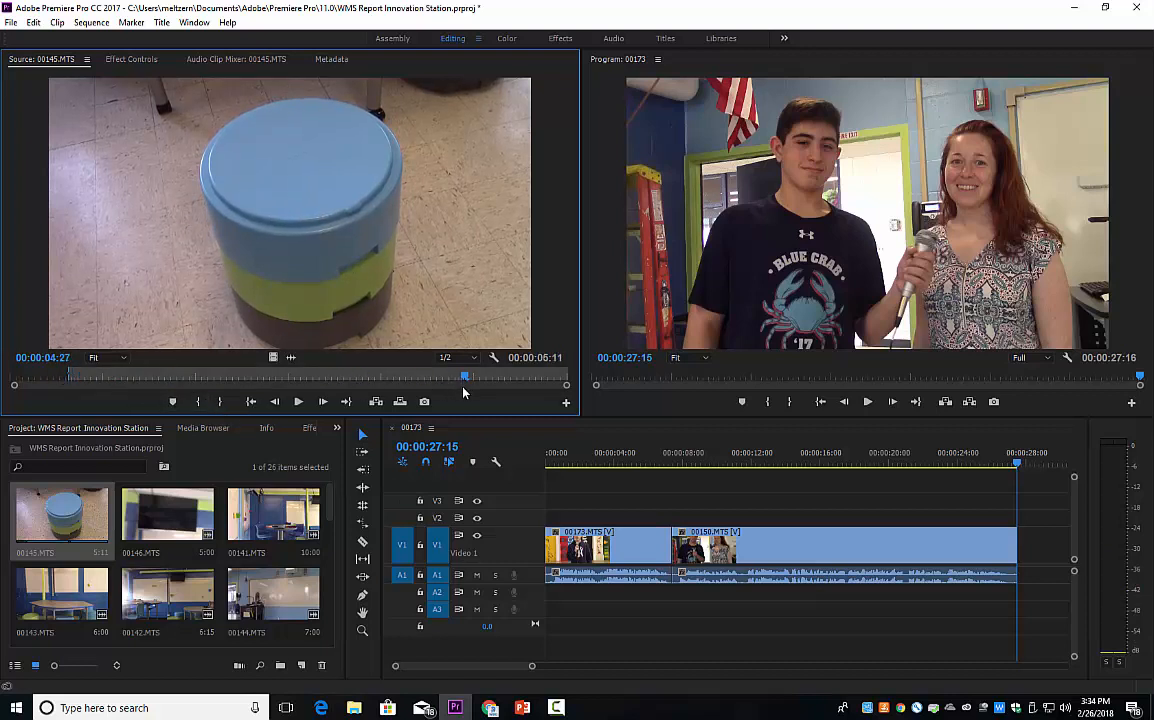
pyautogui.press('o')
pyautogui.moveTo(330, 248); pyautogui.dragTo(967, 547)
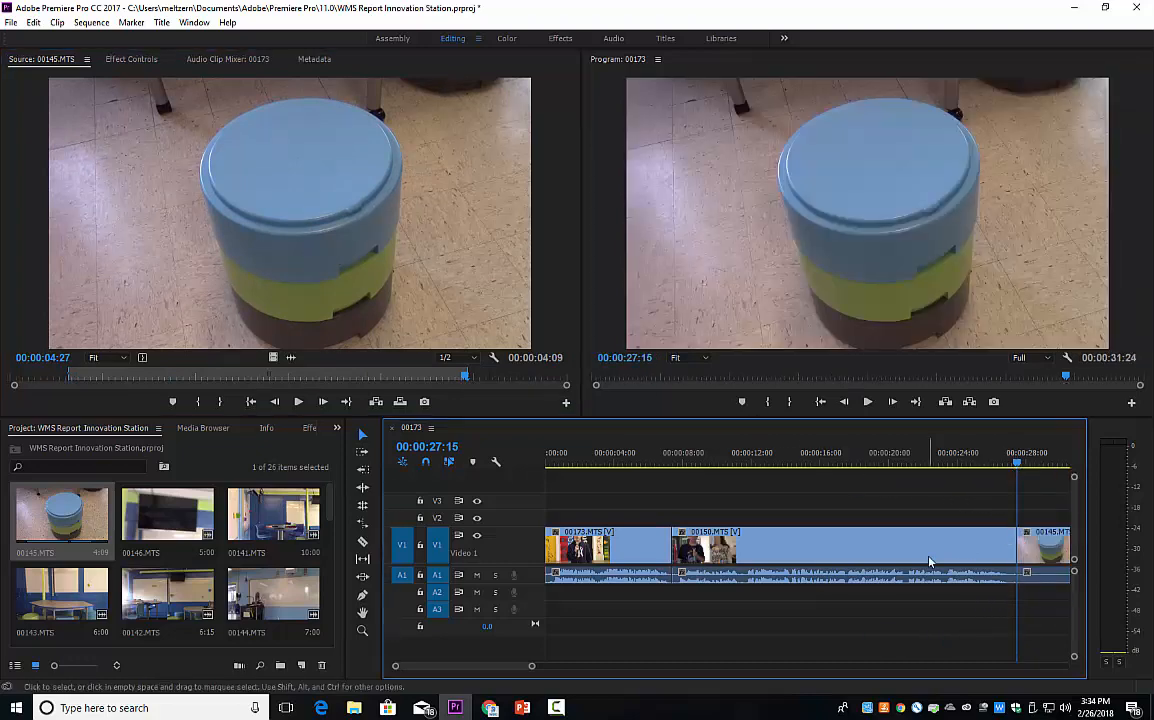
pyautogui.press('-')
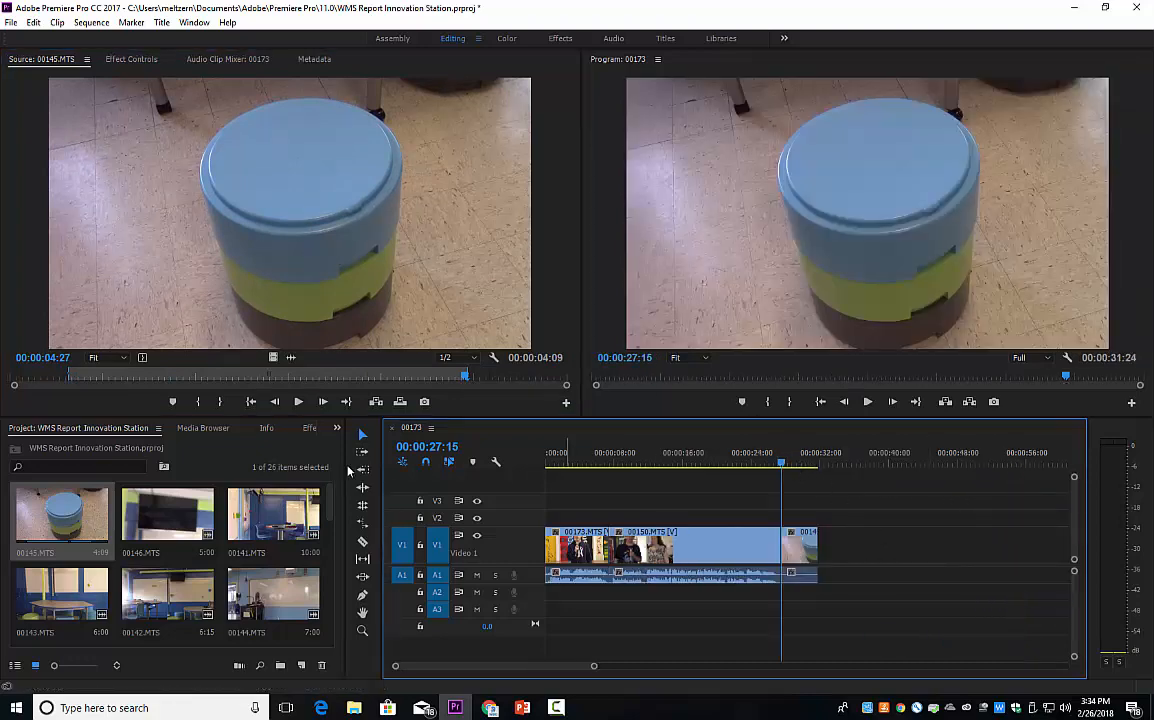
# Trim the classroom clip 00142.MTS from 00:00:00:27 to 00:00:06:08 and place it directly after 00145.MTS on Video 1.
pyautogui.click(266, 515)
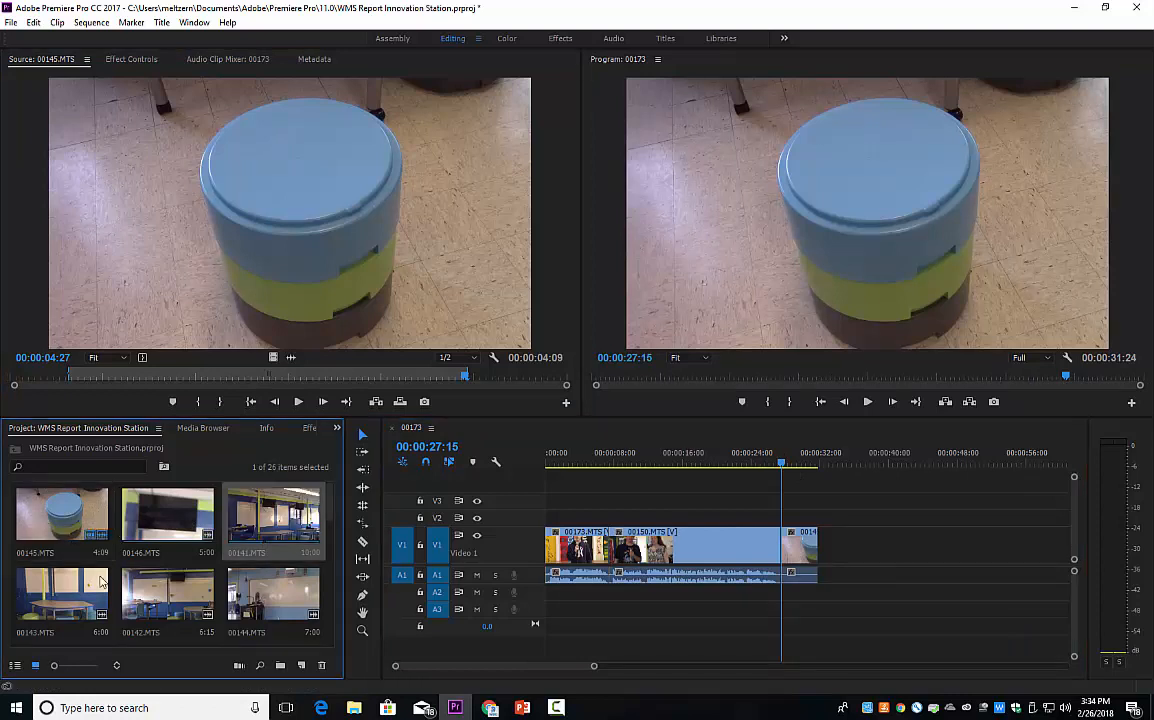
pyautogui.doubleClick(165, 595)
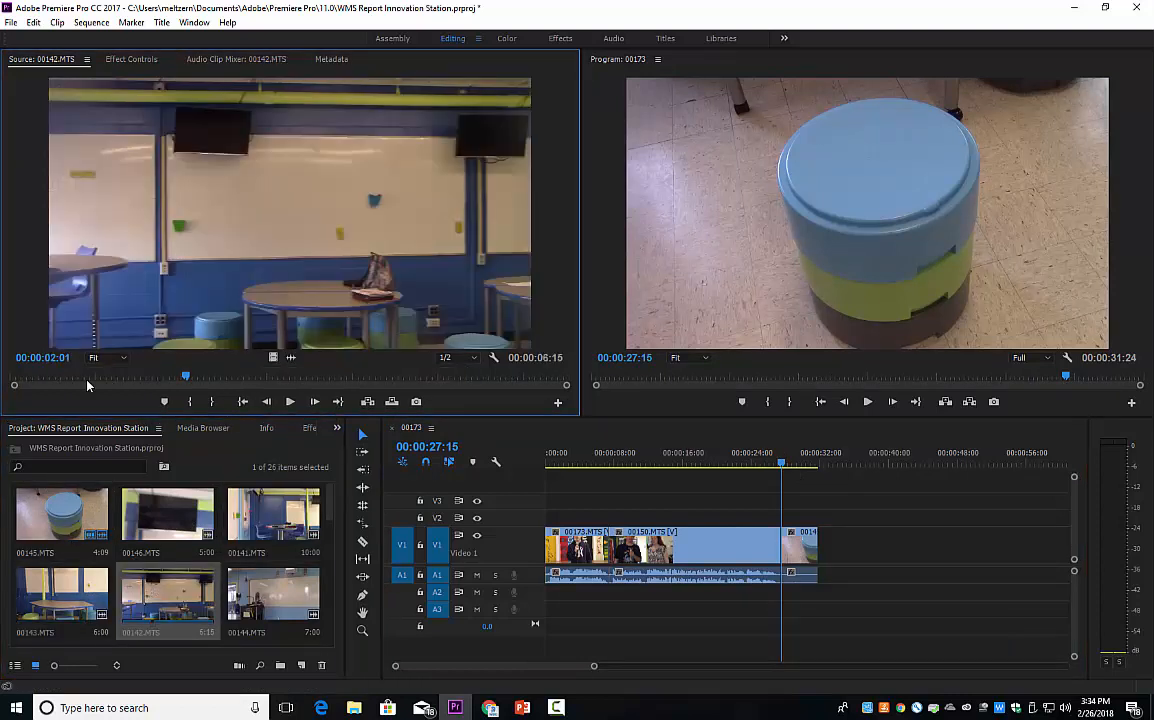
pyautogui.moveTo(90, 381); pyautogui.dragTo(58, 382)
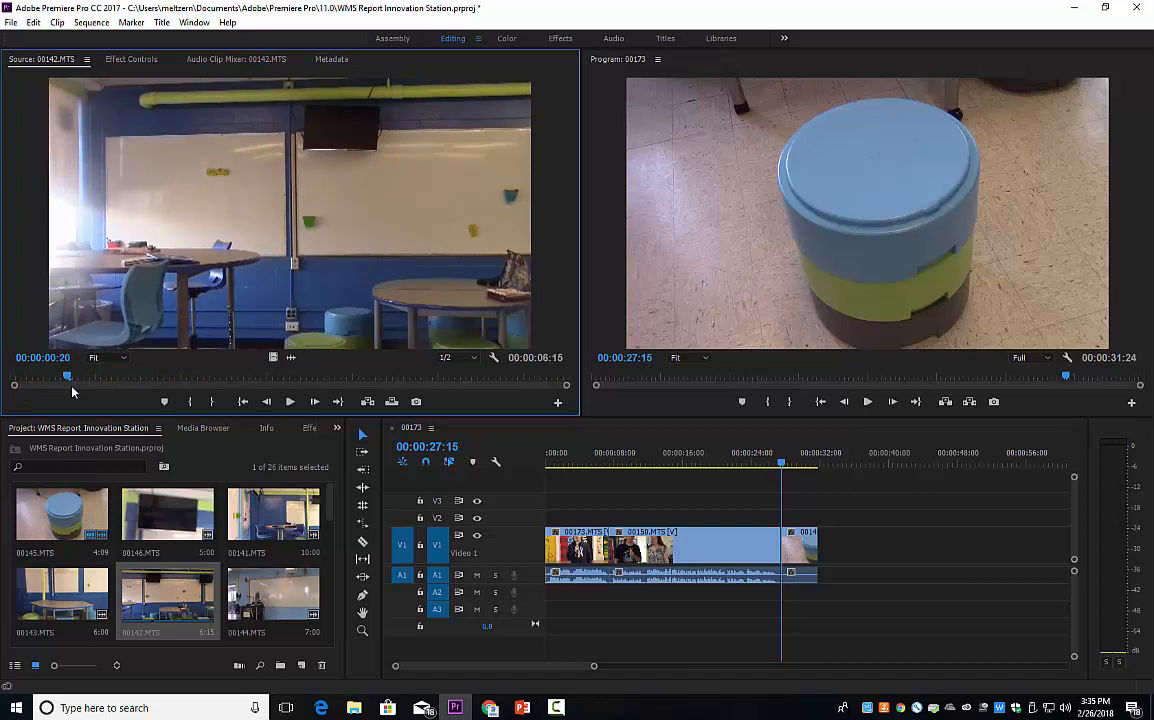
pyautogui.moveTo(72, 392); pyautogui.dragTo(14, 392)
pyautogui.moveTo(83, 391); pyautogui.dragTo(22, 392)
pyautogui.moveTo(85, 393); pyautogui.dragTo(90, 395)
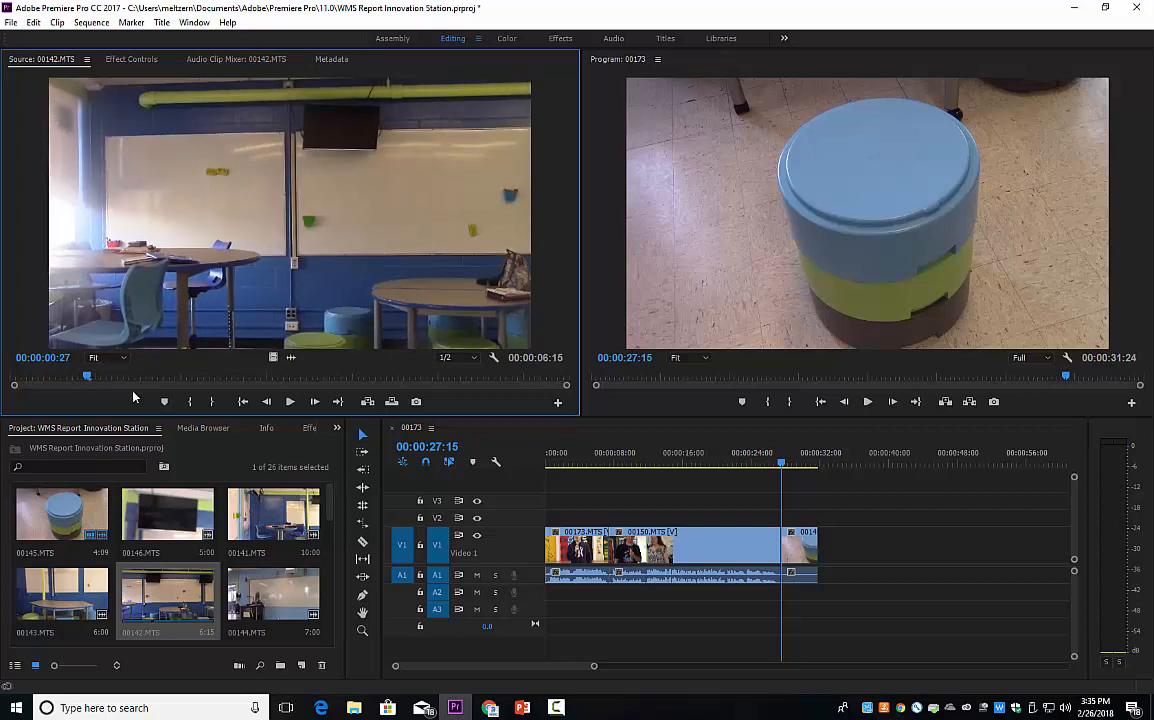
pyautogui.click(190, 402)
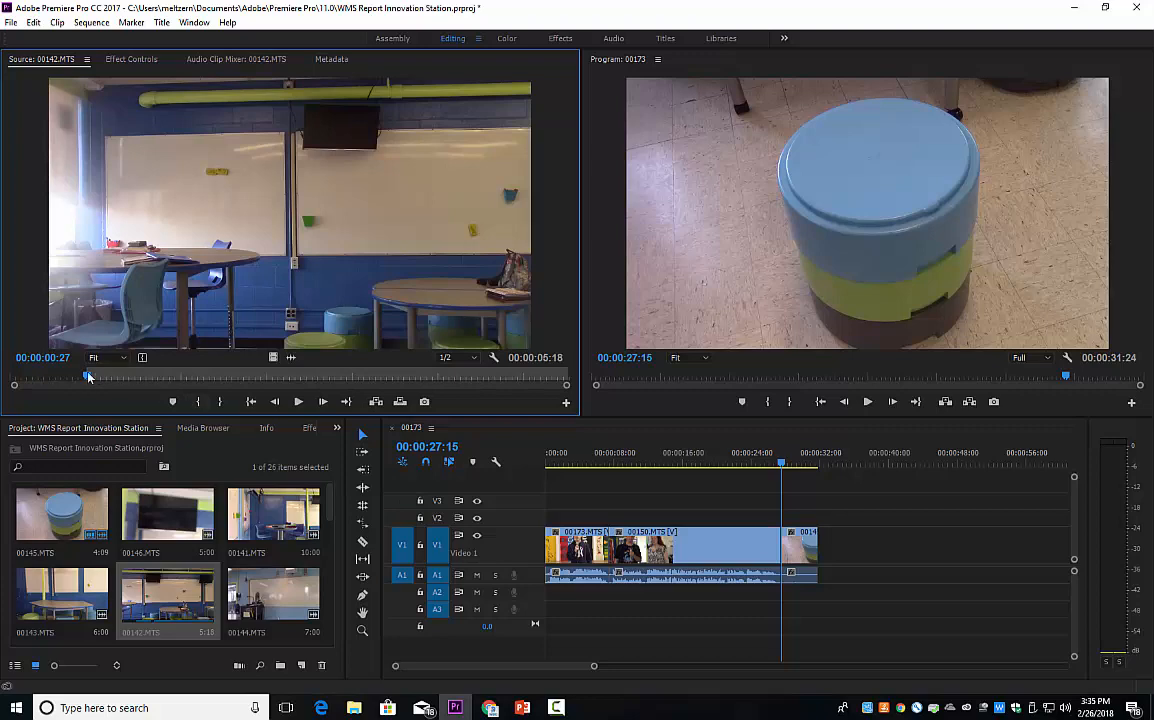
pyautogui.moveTo(87, 376); pyautogui.dragTo(547, 403)
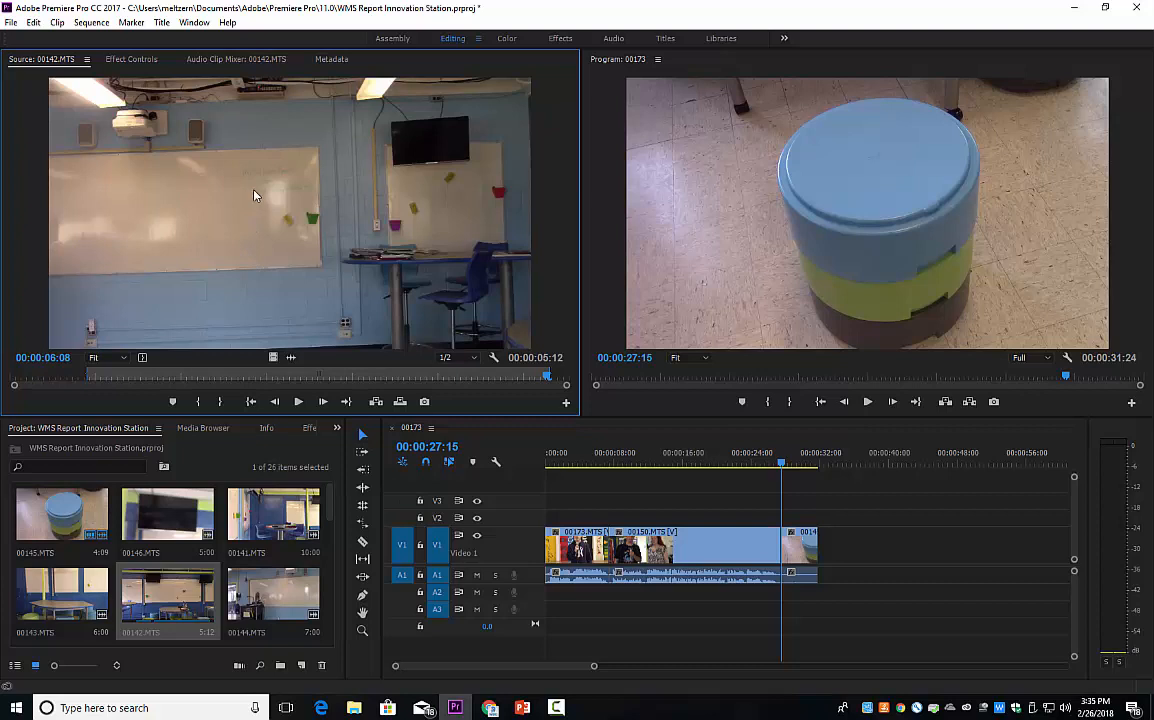
pyautogui.moveTo(749, 434); pyautogui.dragTo(832, 542)
# Play the sequence from the end of 00150.MTS through 00145.MTS into 00142.MTS to review the B-roll cuts.
pyautogui.moveTo(801, 469); pyautogui.dragTo(779, 473)
pyautogui.press('space')
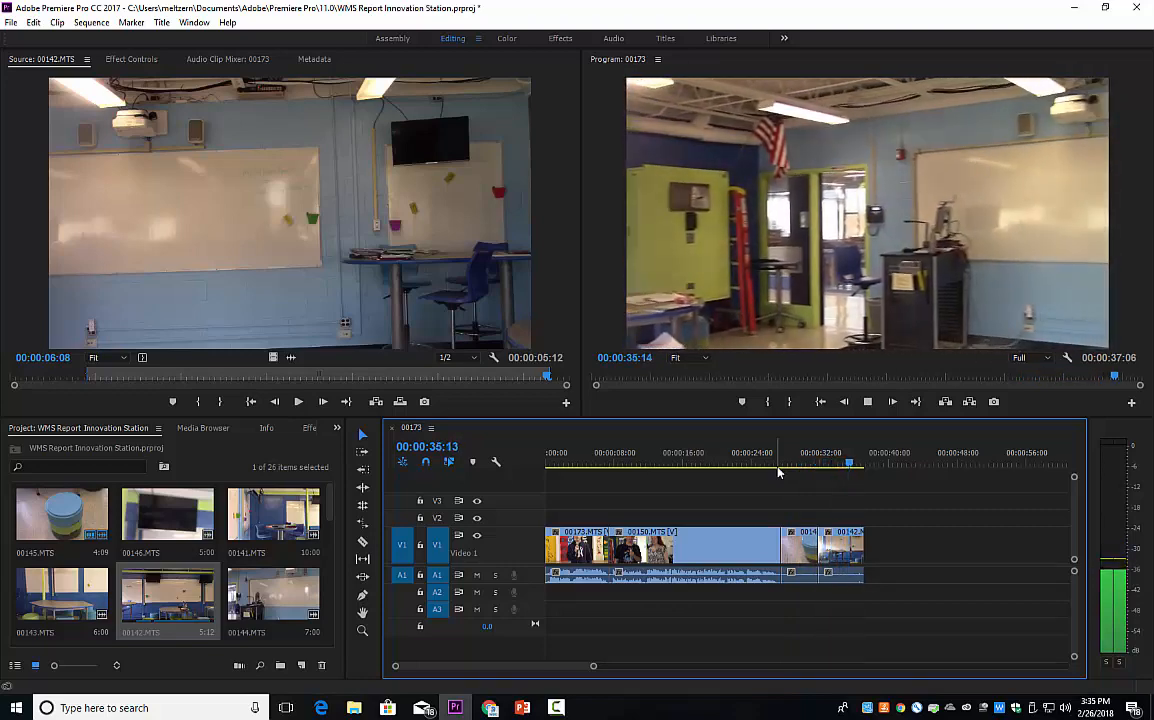
pyautogui.press('space')
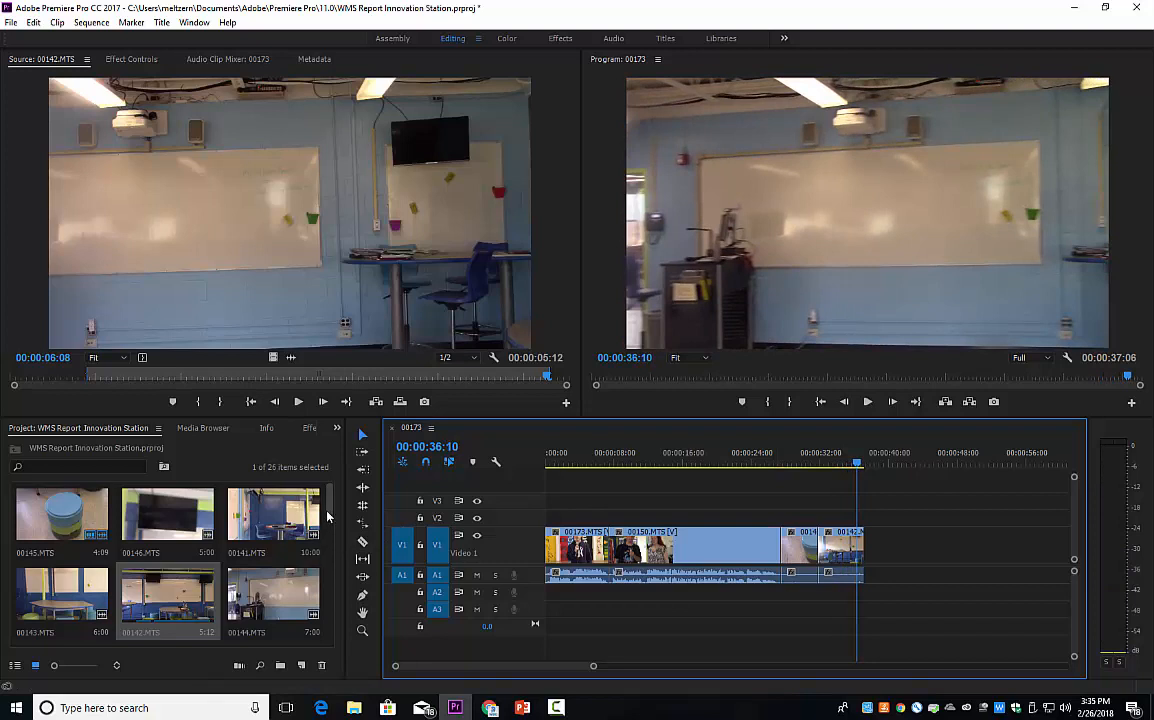
# Trim 00180.MTS from 00:00:03:23 to 00:00:07:11 and place it directly after 00142.MTS on Video 1.
pyautogui.moveTo(328, 514); pyautogui.dragTo(283, 575)
pyautogui.doubleClick(156, 497)
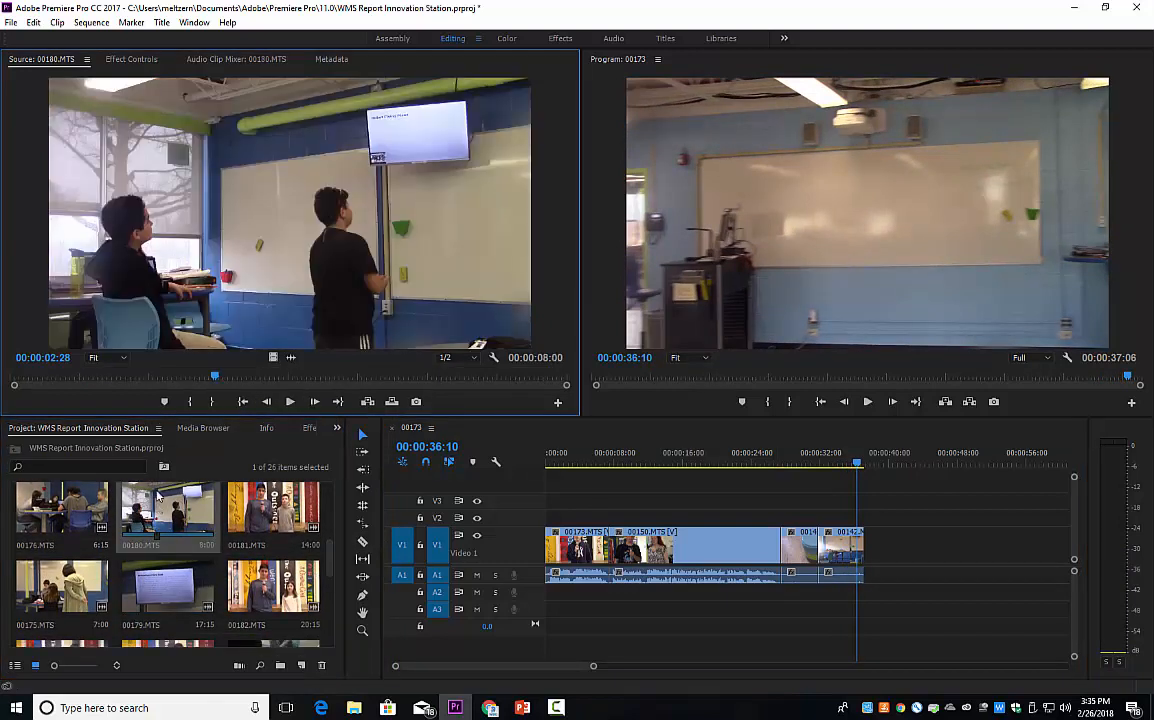
pyautogui.moveTo(118, 377); pyautogui.dragTo(349, 384)
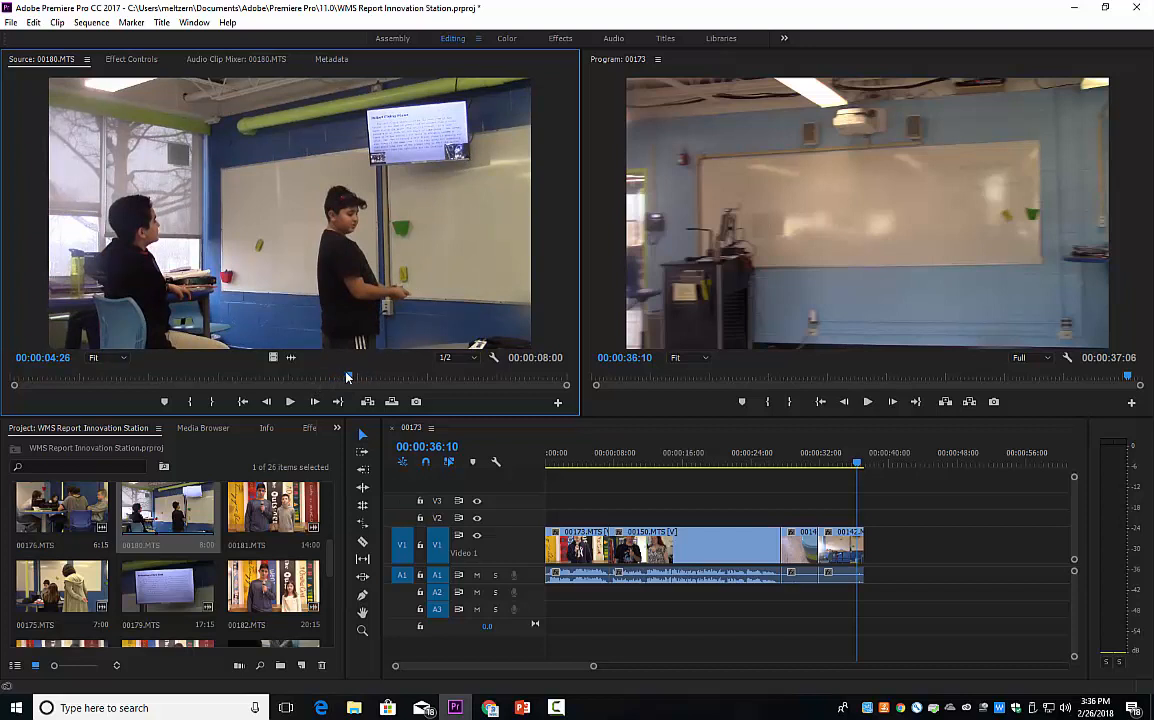
pyautogui.moveTo(347, 377); pyautogui.dragTo(270, 378)
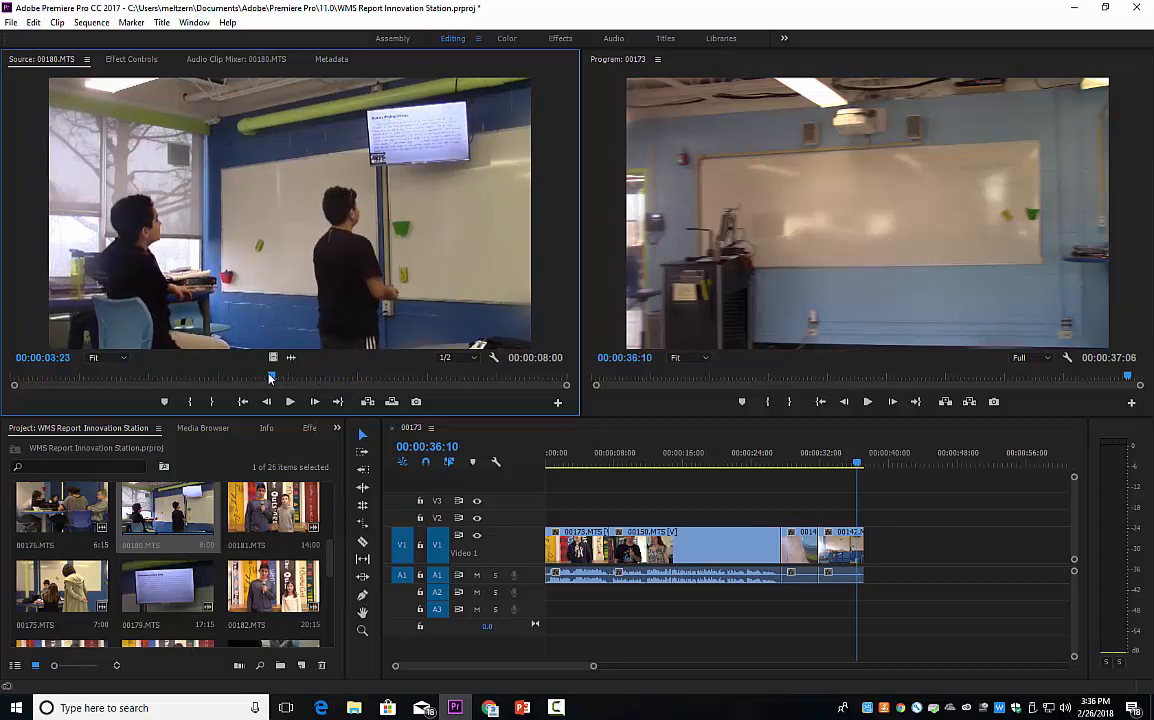
pyautogui.click(191, 402)
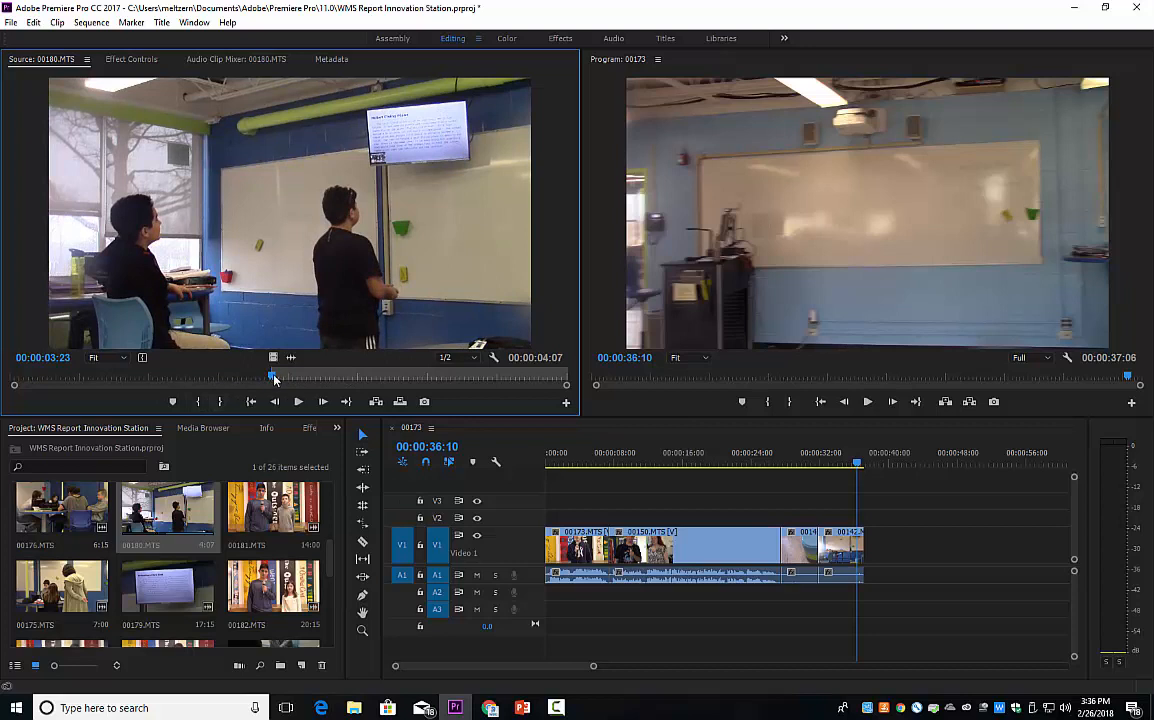
pyautogui.moveTo(276, 380); pyautogui.dragTo(522, 381)
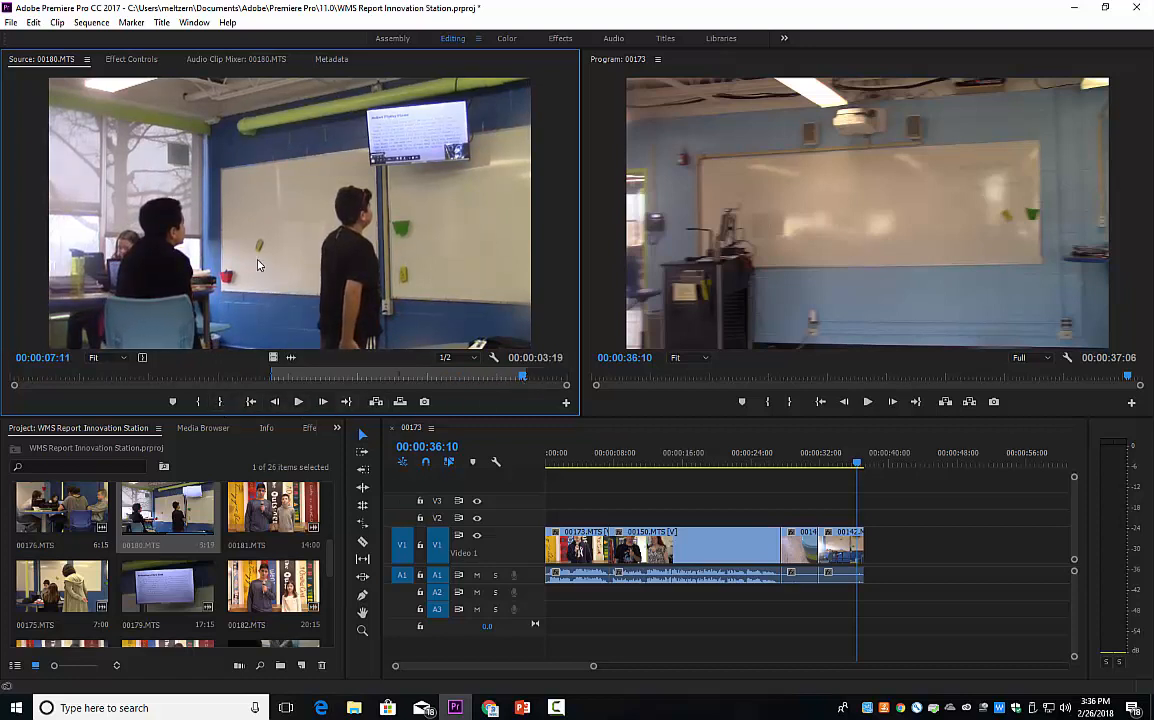
pyautogui.moveTo(812, 415); pyautogui.dragTo(871, 538)
# Play and scrub through the assembled sequence to review the interview cuts and the B-roll clips that follow them.
pyautogui.click(765, 463)
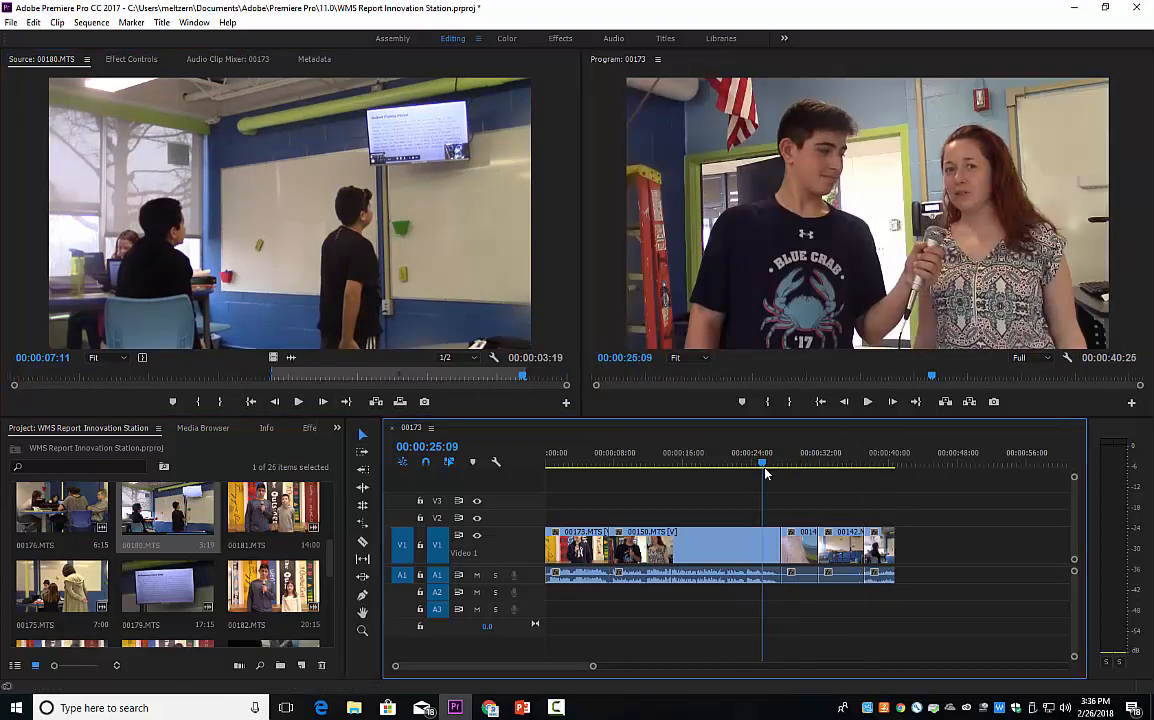
pyautogui.press('space')
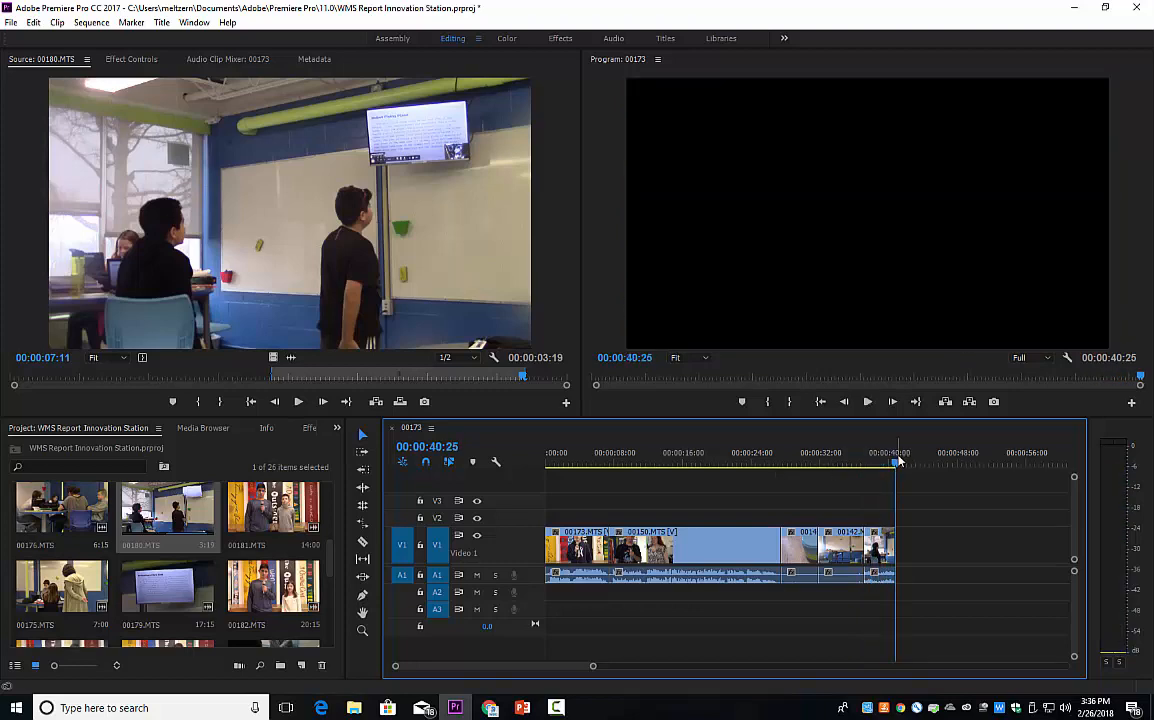
pyautogui.moveTo(898, 460); pyautogui.dragTo(686, 467)
pyautogui.moveTo(612, 474); pyautogui.dragTo(600, 476)
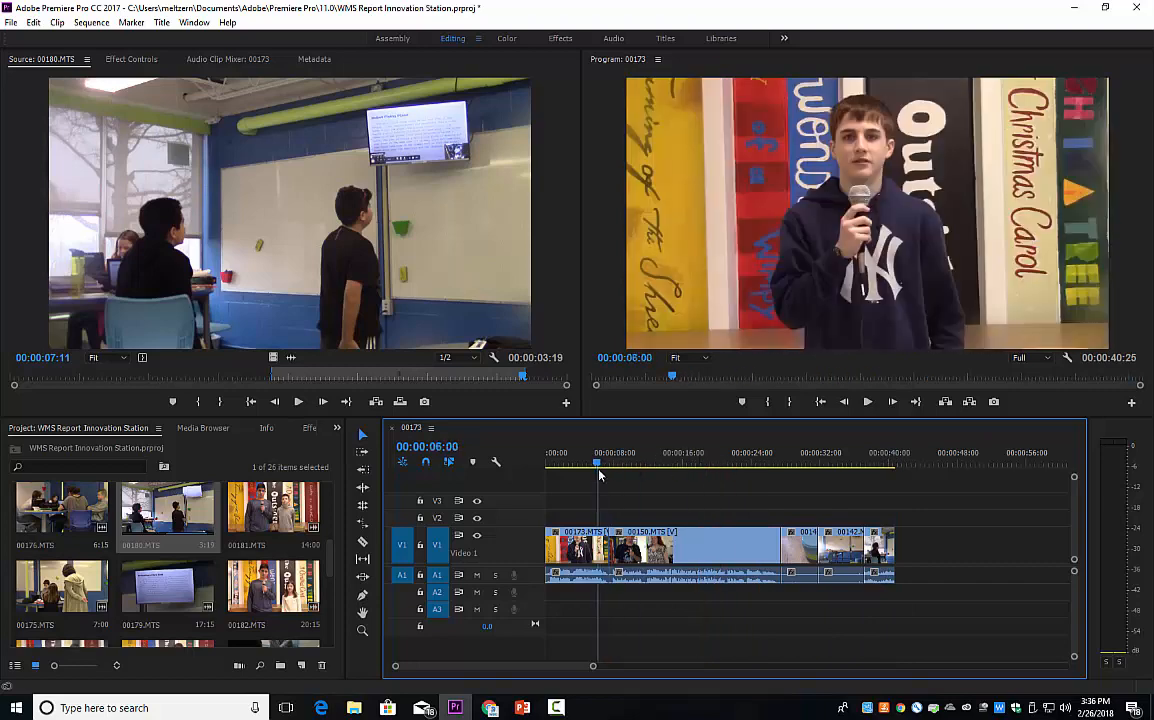
pyautogui.press('space')
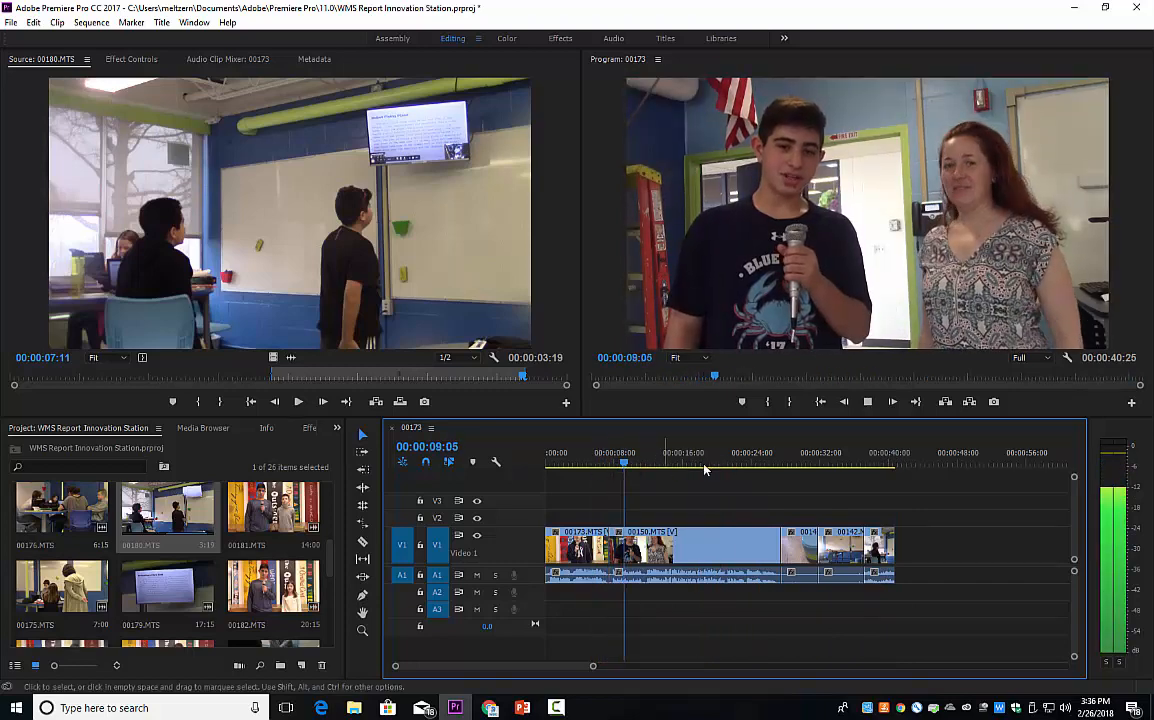
pyautogui.moveTo(778, 463); pyautogui.dragTo(806, 463)
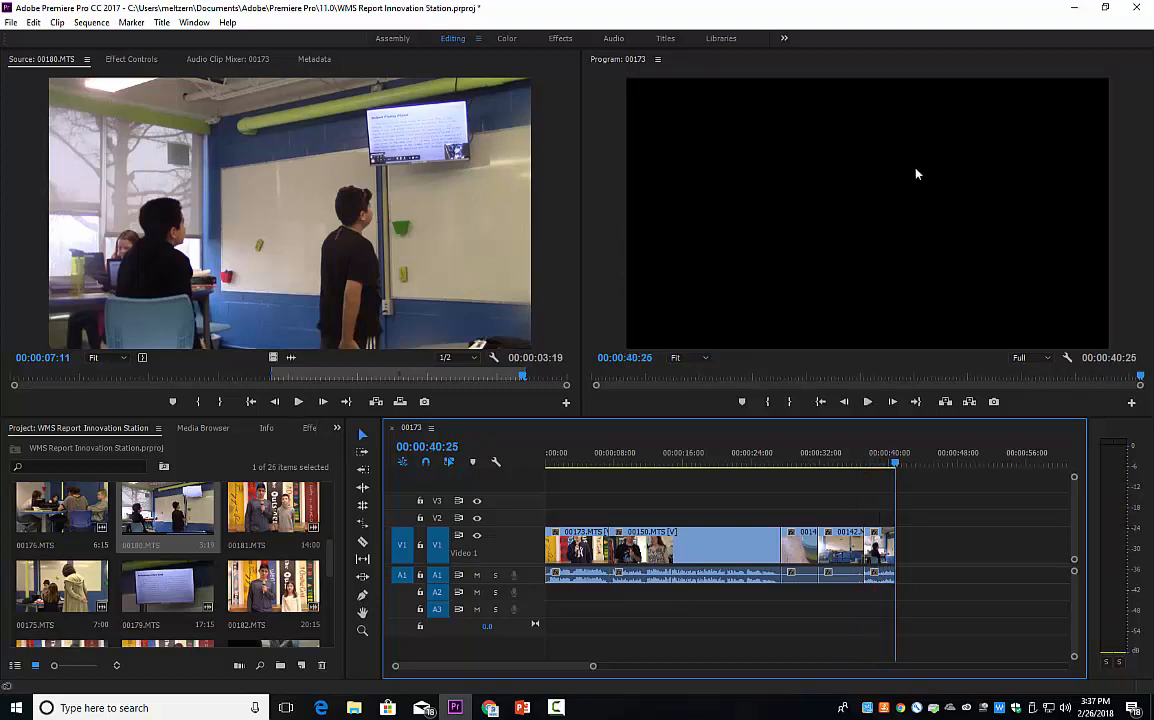
pyautogui.moveTo(897, 462); pyautogui.dragTo(734, 465)
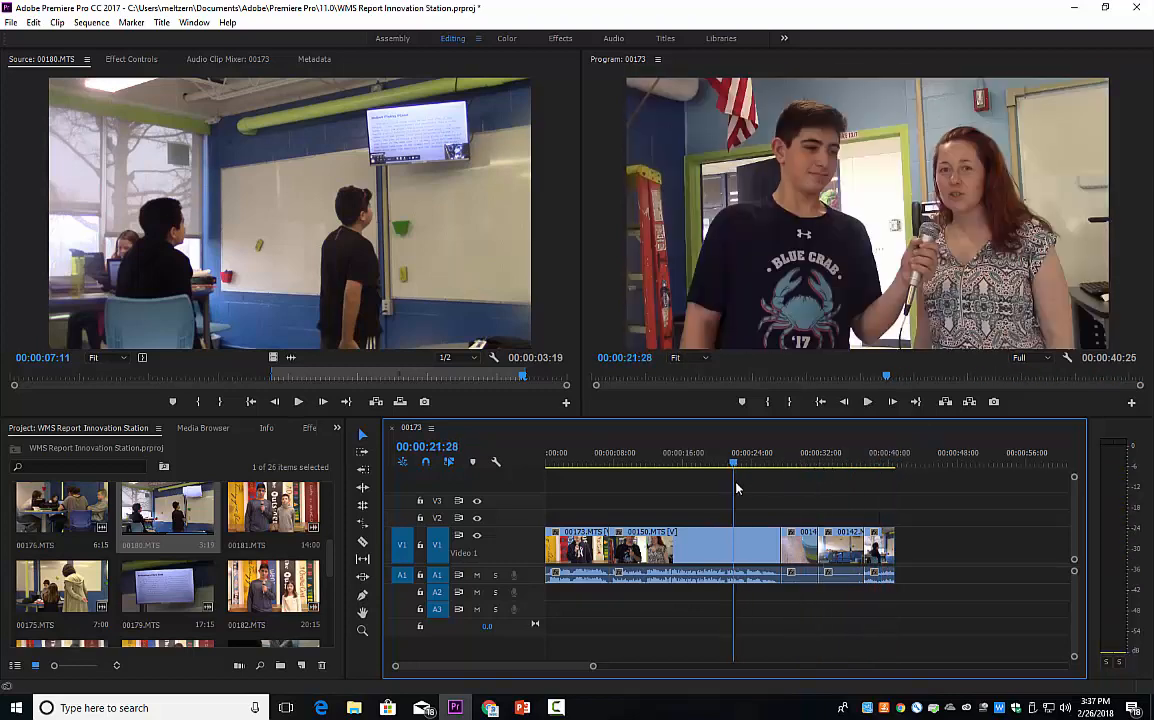